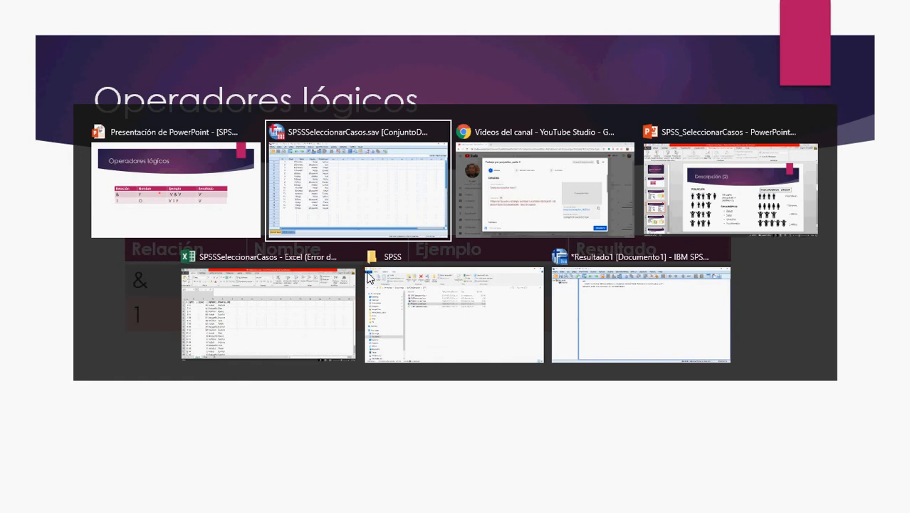
Step: Switch to the SPSSSeleccionarCasos workbook in Excel and look at the EDAD column's filter options without applying any
{"action": "key", "text": "alt+Tab"}
{"action": "key", "text": "alt+Tab"}
{"action": "key", "text": "alt+Tab"}
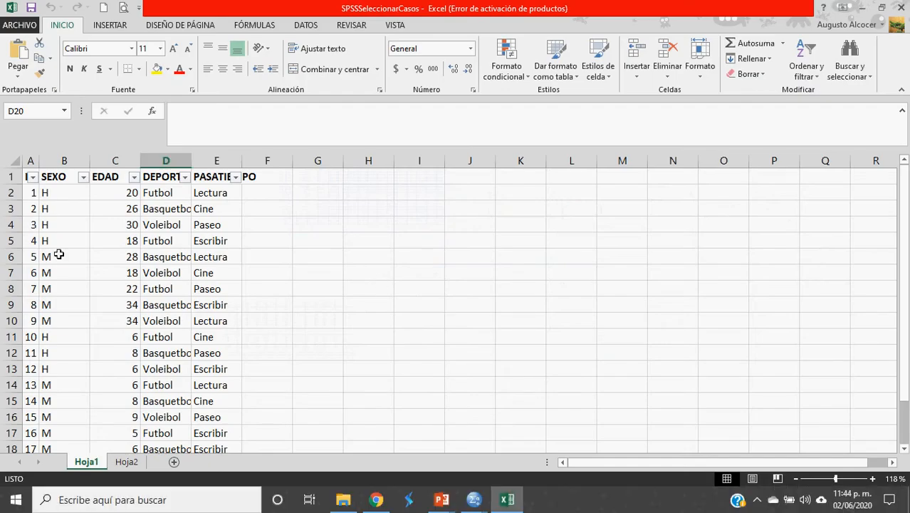
{"action": "left_click", "coordinate": [135, 178]}
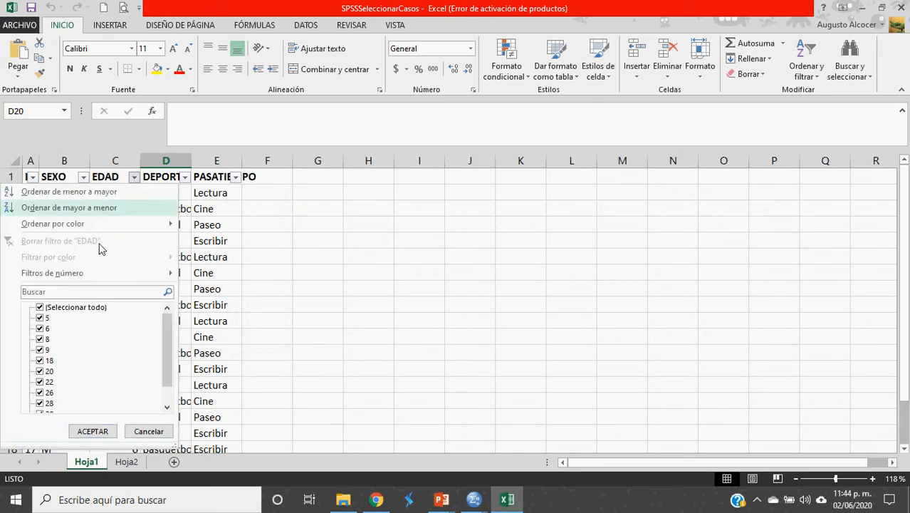
{"action": "left_click", "coordinate": [151, 430]}
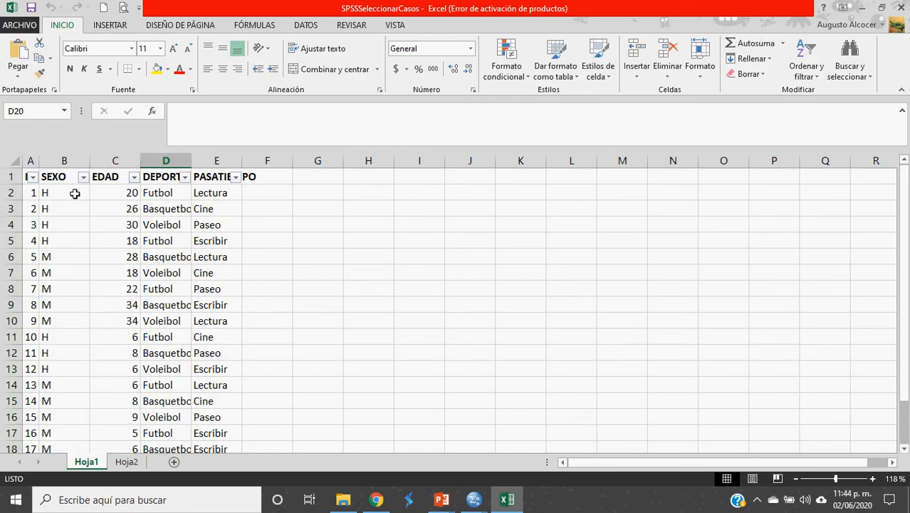
Step: Filter the SEXO column to show only the H records
{"action": "left_click", "coordinate": [51, 306]}
{"action": "left_click", "coordinate": [47, 326]}
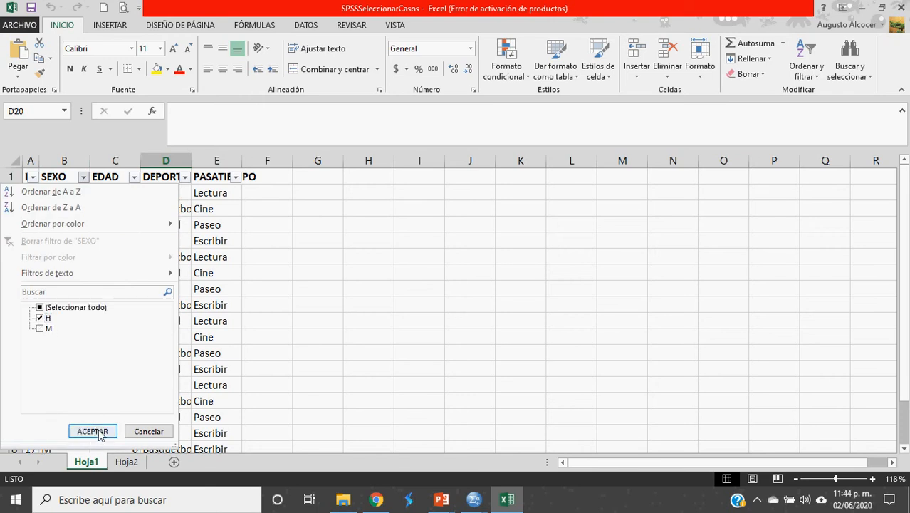
{"action": "left_click", "coordinate": [91, 430]}
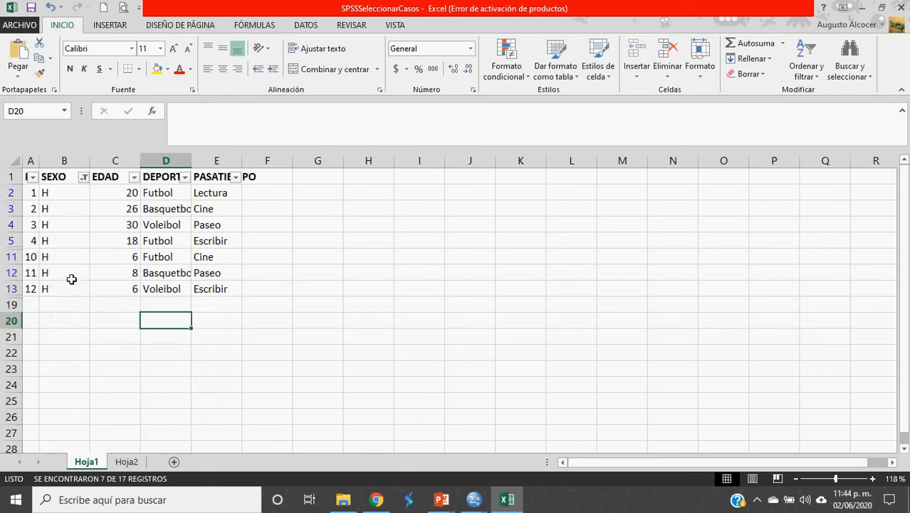
Step: Change the SEXO column filter to show only the M records
{"action": "left_click", "coordinate": [87, 179]}
{"action": "left_click", "coordinate": [47, 328]}
{"action": "left_click", "coordinate": [40, 317]}
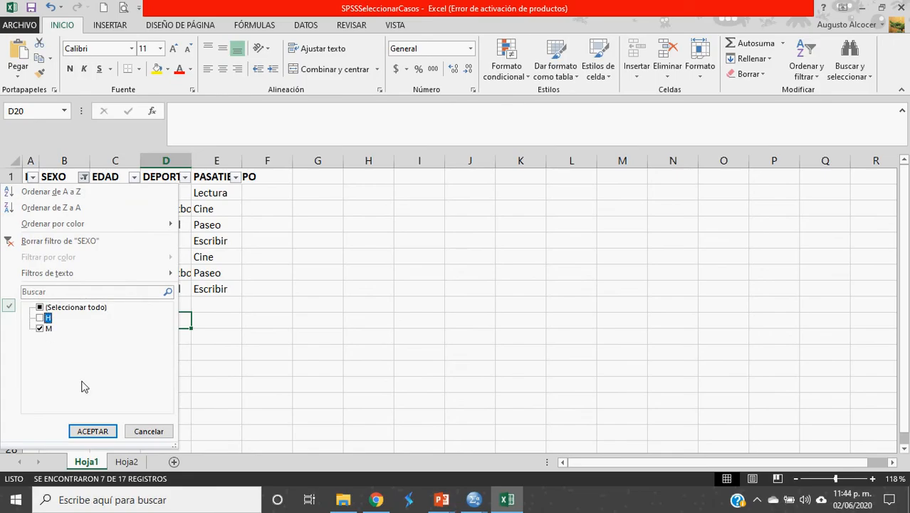
{"action": "left_click", "coordinate": [92, 431]}
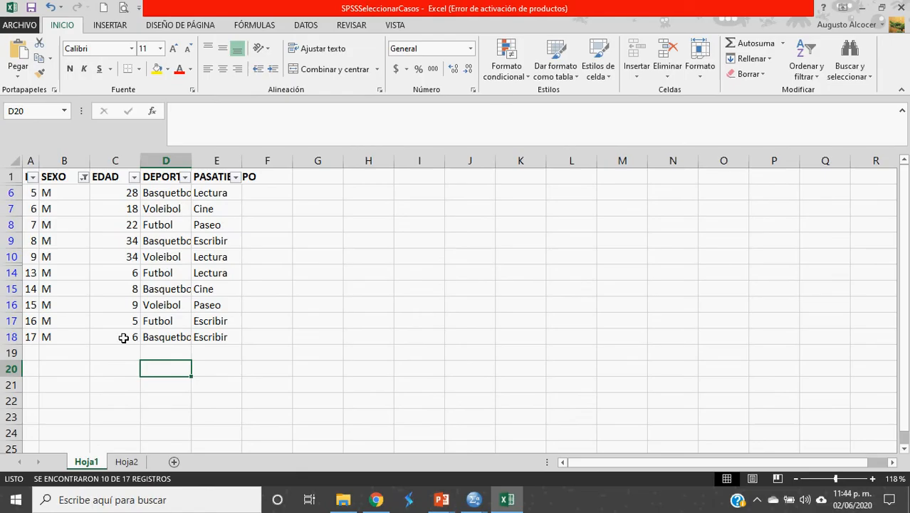
Step: Switch to the SPSSSeleccionarCasos.sav data editor in SPSS Statistics and open Seleccionar casos
{"action": "key", "text": "alt+Tab"}
{"action": "key", "text": "alt+Tab"}
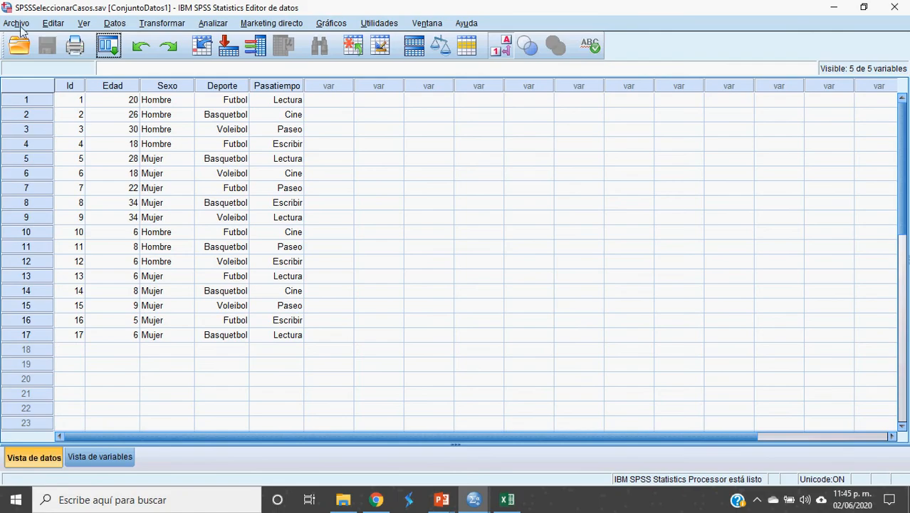
{"action": "left_click", "coordinate": [109, 27]}
{"action": "left_click", "coordinate": [110, 29]}
{"action": "left_click", "coordinate": [88, 22]}
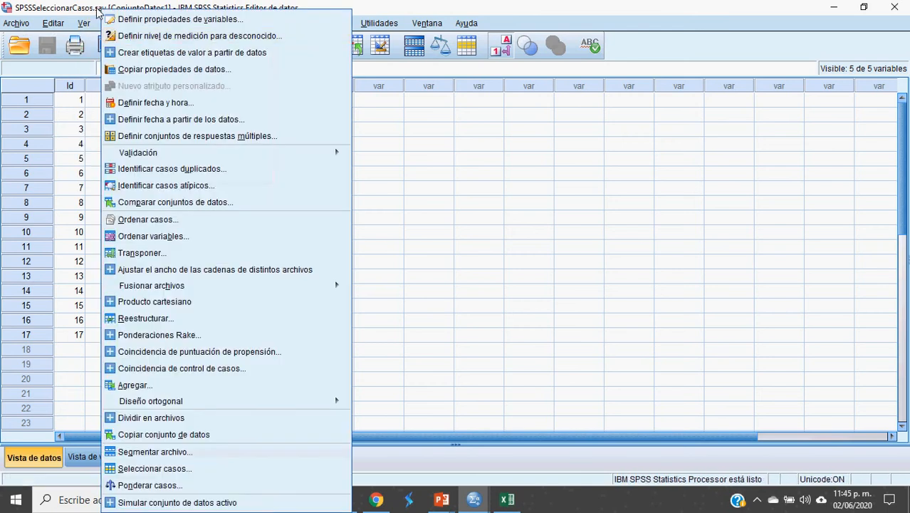
{"action": "left_click", "coordinate": [41, 25]}
{"action": "left_click", "coordinate": [90, 24]}
{"action": "left_click", "coordinate": [113, 24]}
{"action": "left_click", "coordinate": [114, 24]}
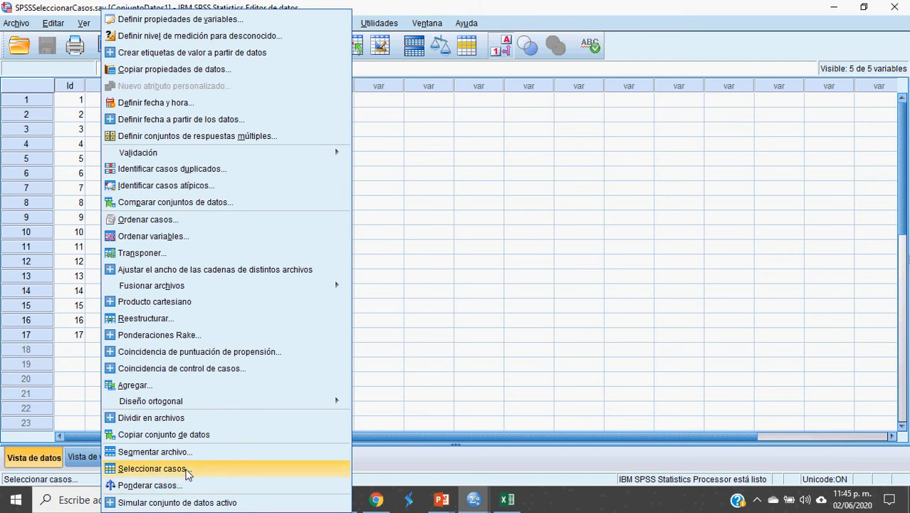
{"action": "left_click", "coordinate": [186, 474]}
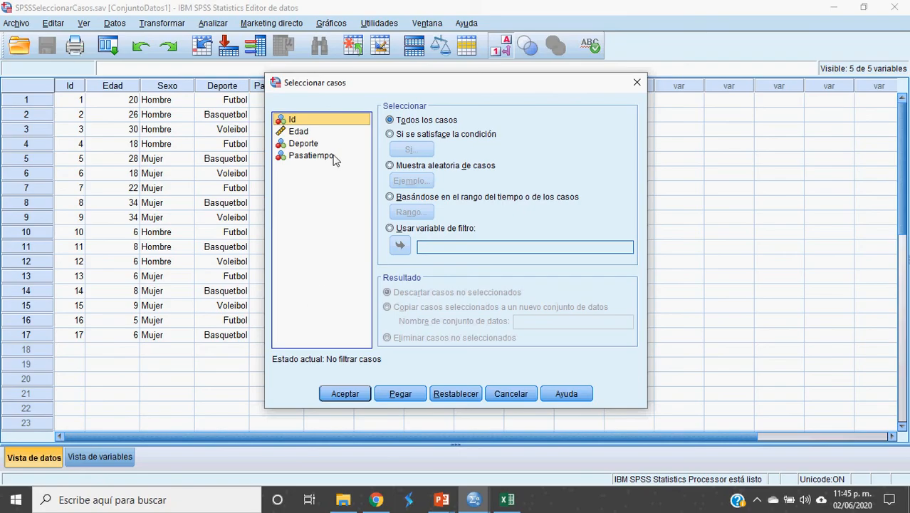
Step: Compare the variables listed in Seleccionar casos with the data columns behind it, and cancel the dialog
{"action": "left_click_drag", "start_coordinate": [382, 90], "coordinate": [329, 113]}
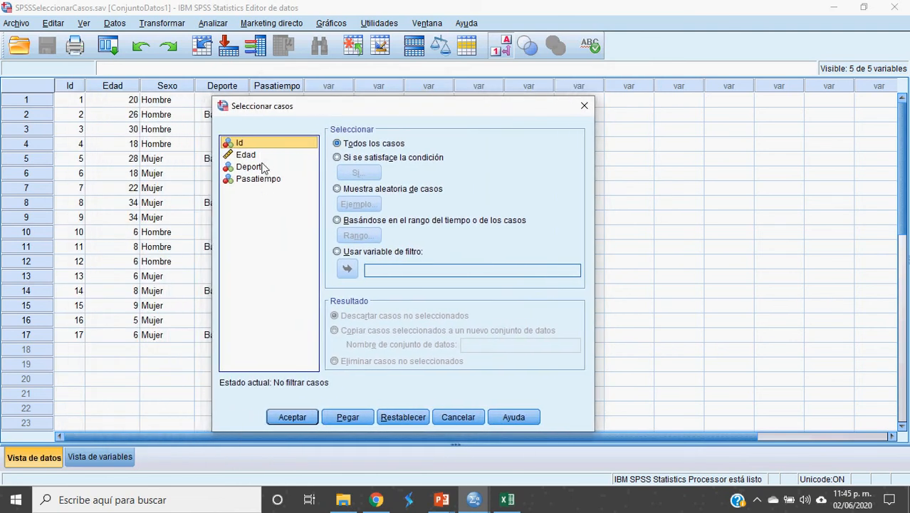
{"action": "left_click_drag", "start_coordinate": [317, 111], "coordinate": [356, 117]}
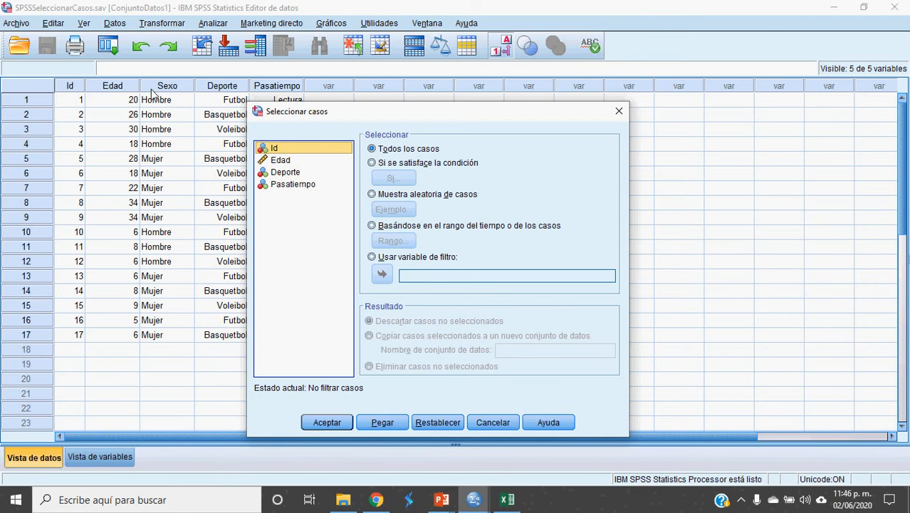
{"action": "left_click_drag", "start_coordinate": [359, 108], "coordinate": [465, 96]}
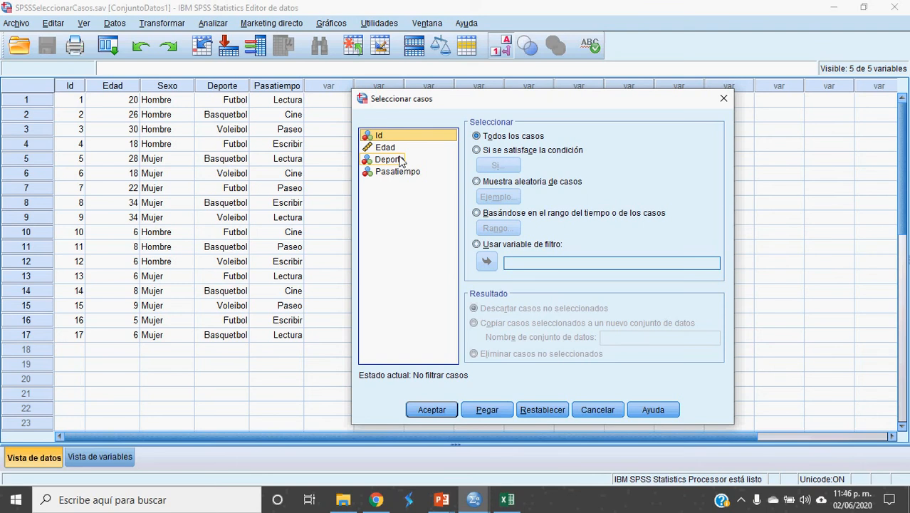
{"action": "left_click", "coordinate": [605, 414]}
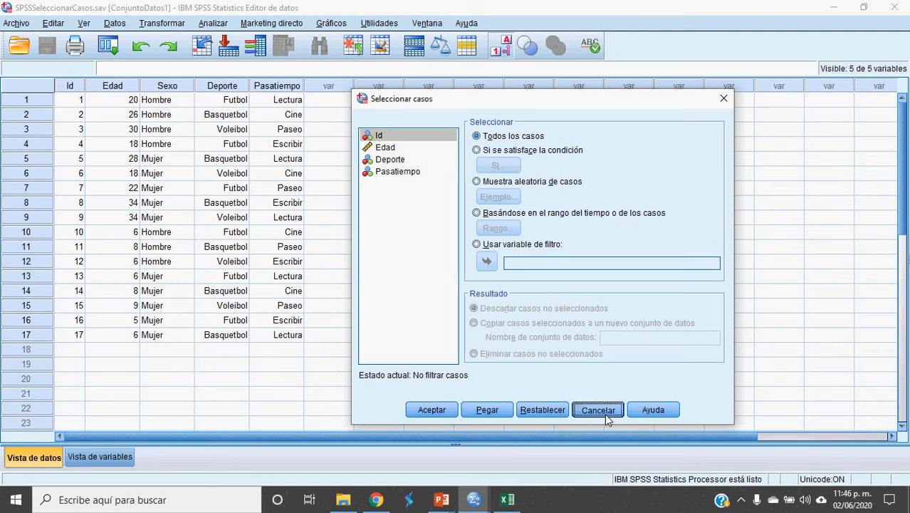
Step: Display the raw data codes instead of value labels and reopen Seleccionar casos
{"action": "left_click", "coordinate": [501, 47]}
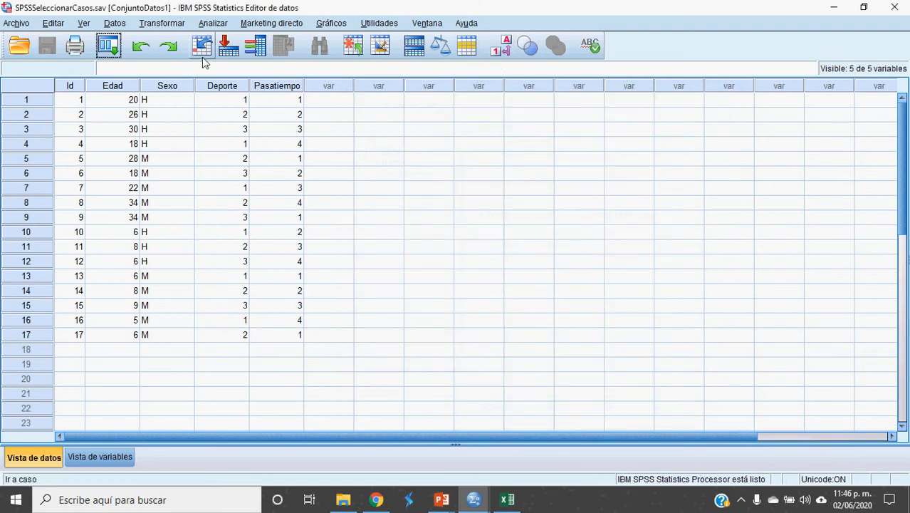
{"action": "left_click", "coordinate": [115, 24]}
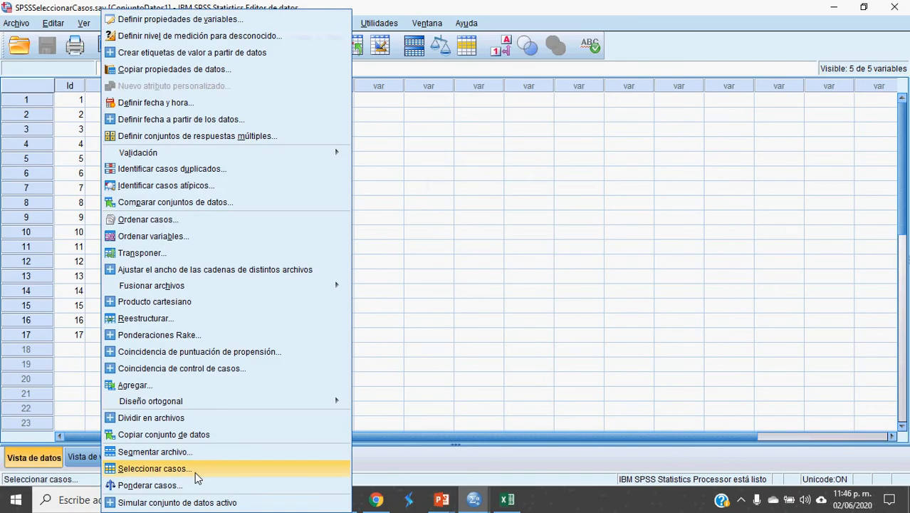
{"action": "left_click", "coordinate": [157, 469]}
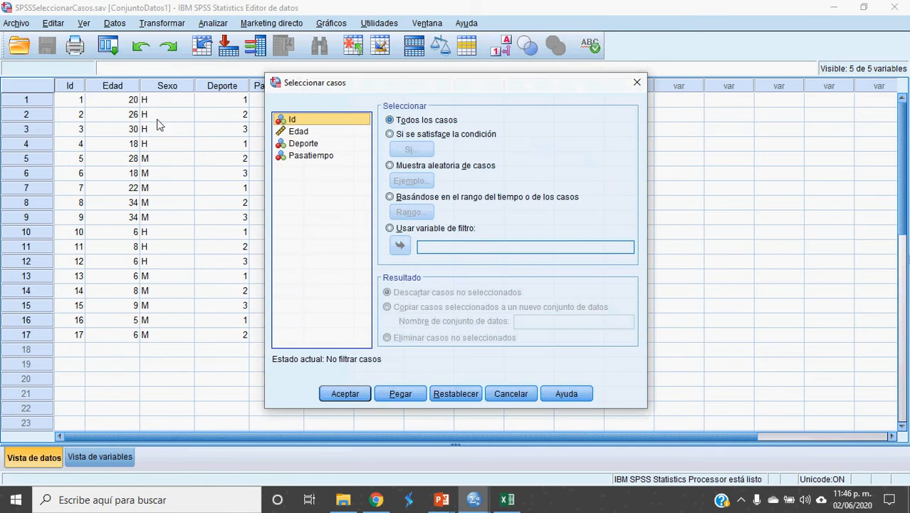
Step: Review the case selection options with Todos los casos chosen, and close the dialog without applying it
{"action": "mouse_move", "coordinate": [392, 81]}
{"action": "left_mouse_down"}
{"action": "mouse_move", "coordinate": [162, 132]}
{"action": "mouse_move", "coordinate": [243, 130]}
{"action": "mouse_move", "coordinate": [264, 119]}
{"action": "mouse_move", "coordinate": [274, 177]}
{"action": "mouse_move", "coordinate": [120, 146]}
{"action": "mouse_move", "coordinate": [199, 126]}
{"action": "mouse_move", "coordinate": [276, 127]}
{"action": "mouse_move", "coordinate": [393, 94]}
{"action": "left_mouse_up"}
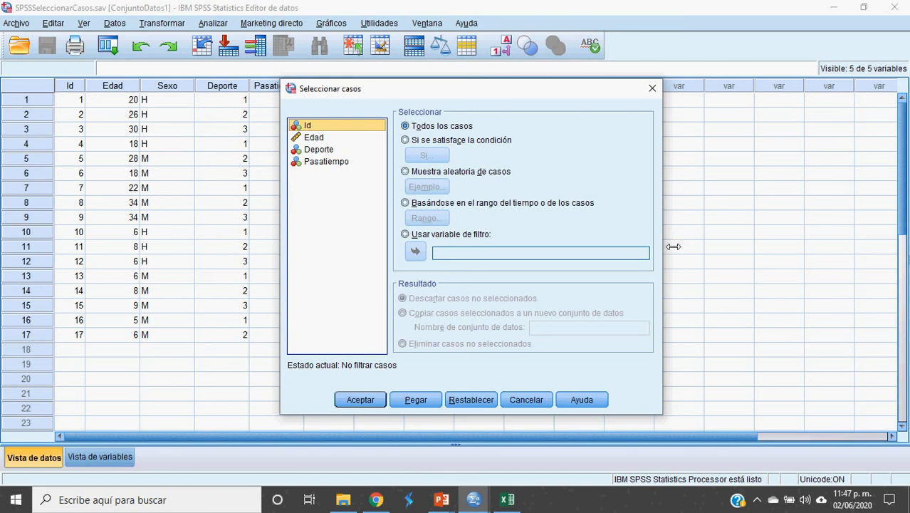
{"action": "left_click", "coordinate": [405, 128]}
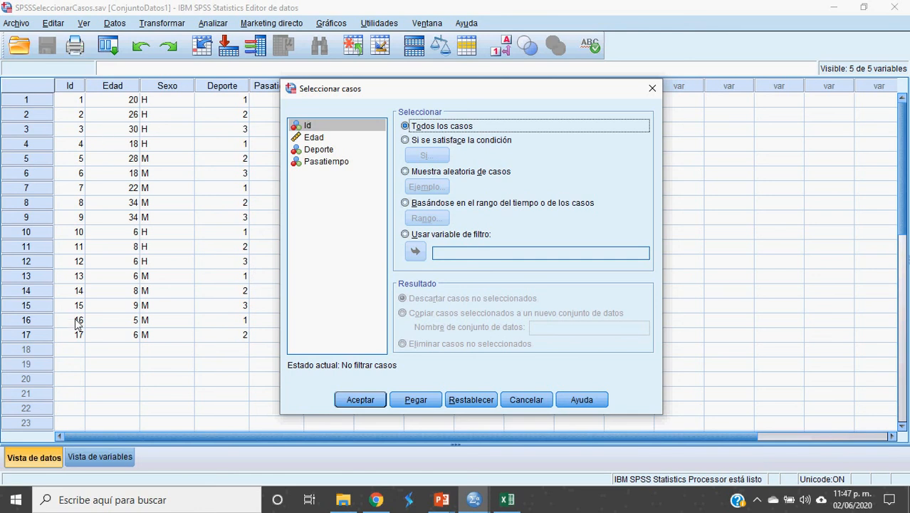
{"action": "left_click", "coordinate": [529, 403]}
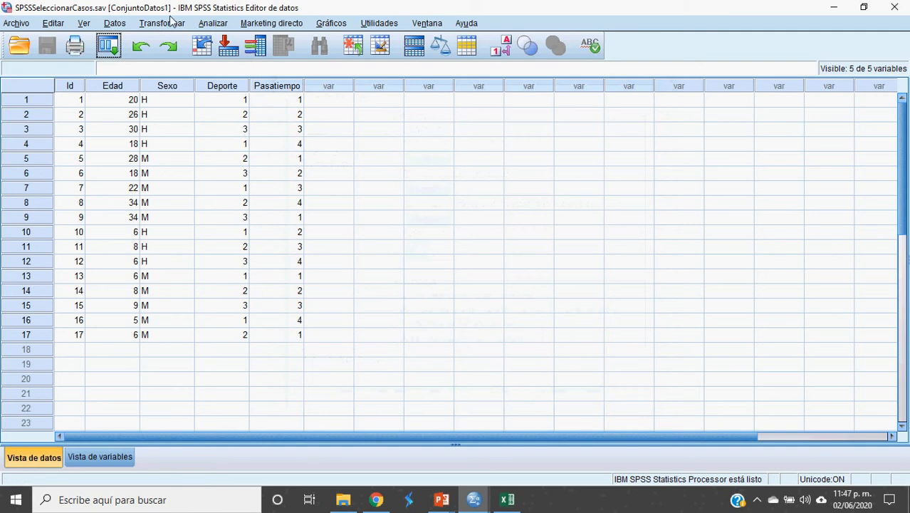
Step: Run a Frecuencias analysis with a frequency table for the Deporte variable on all cases
{"action": "left_click", "coordinate": [205, 26]}
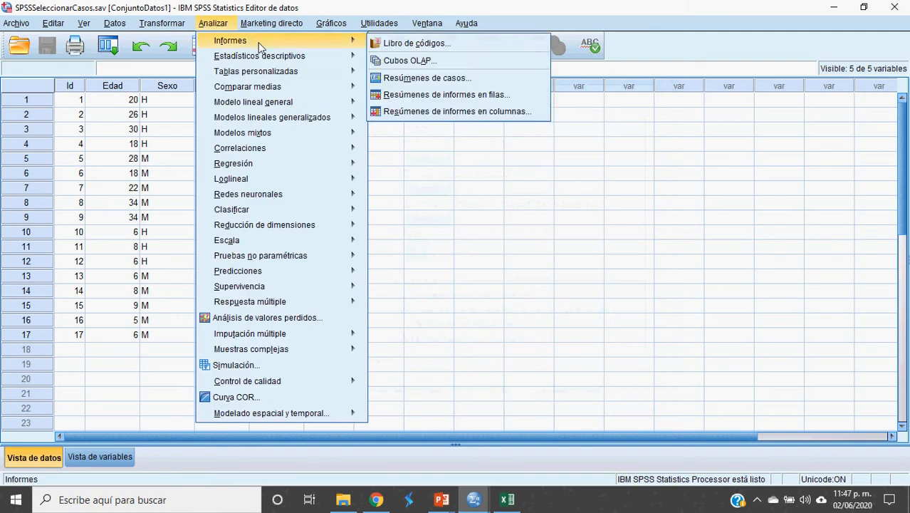
{"action": "mouse_move", "coordinate": [292, 62]}
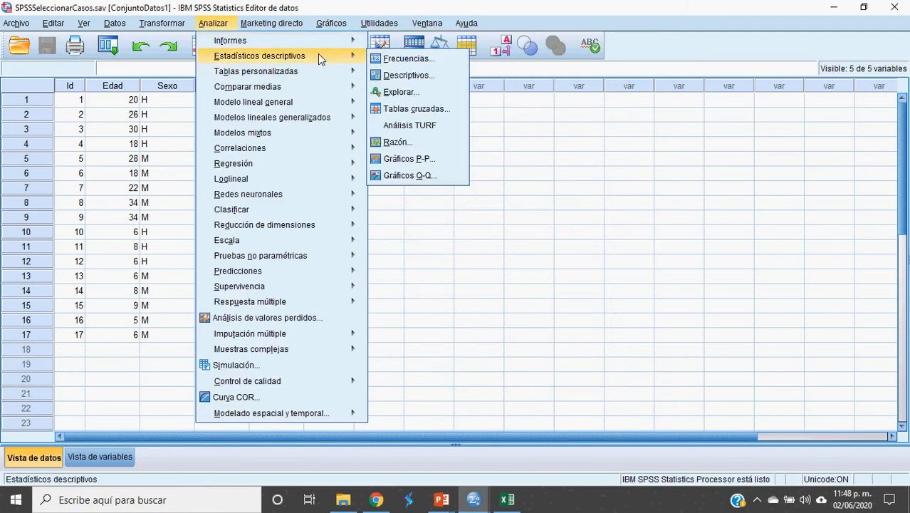
{"action": "left_click", "coordinate": [403, 60]}
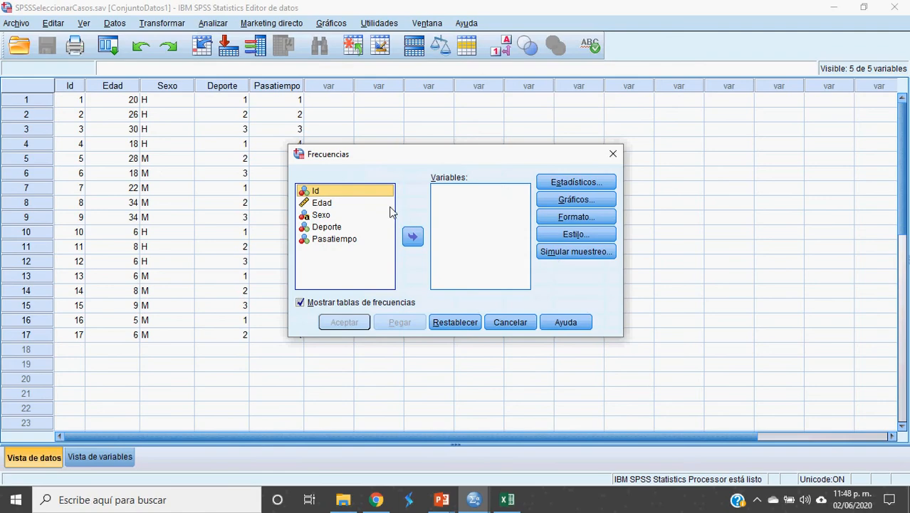
{"action": "left_click", "coordinate": [319, 228]}
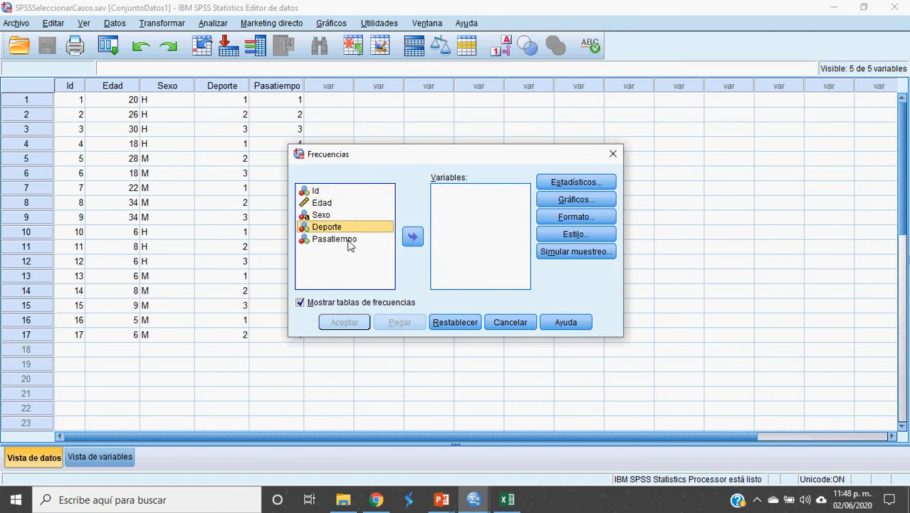
{"action": "left_click", "coordinate": [414, 238]}
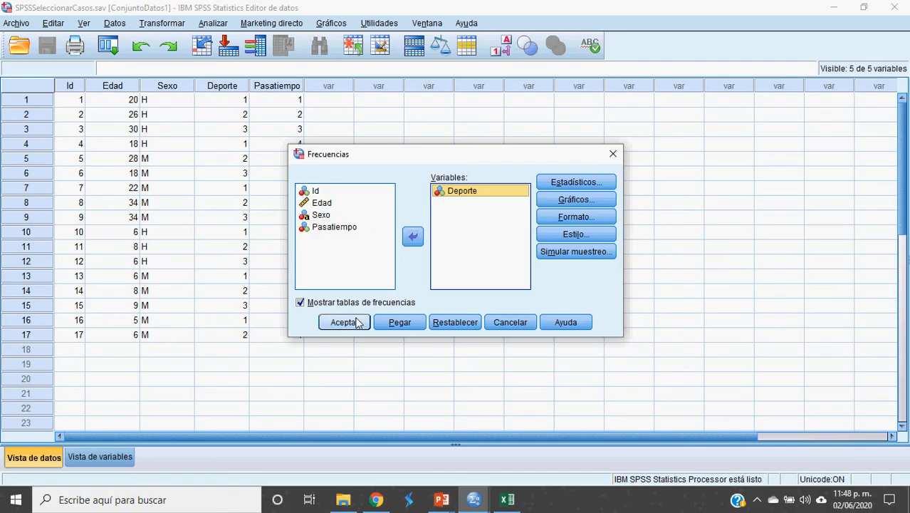
{"action": "left_click", "coordinate": [353, 324]}
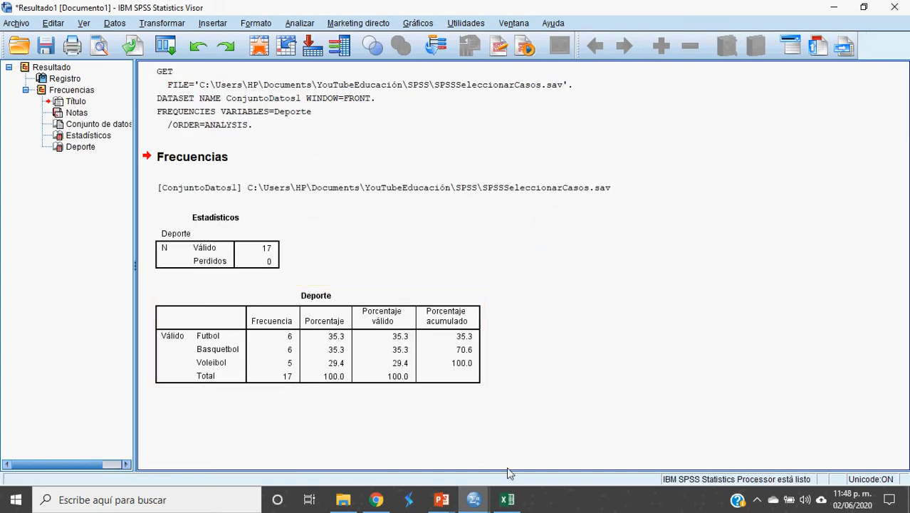
Step: Return from the results to the SPSSSeleccionarCasos.sav data editor and open Seleccionar casos
{"action": "left_click", "coordinate": [475, 499]}
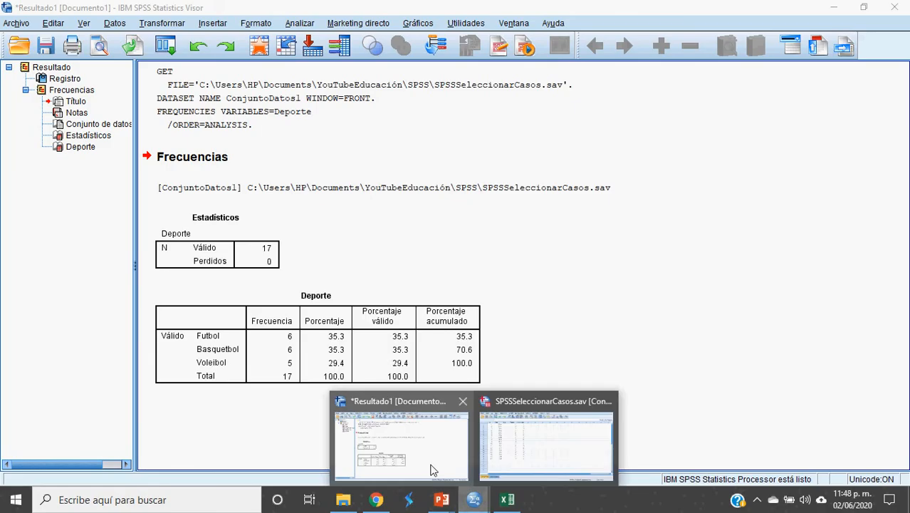
{"action": "left_click", "coordinate": [544, 441]}
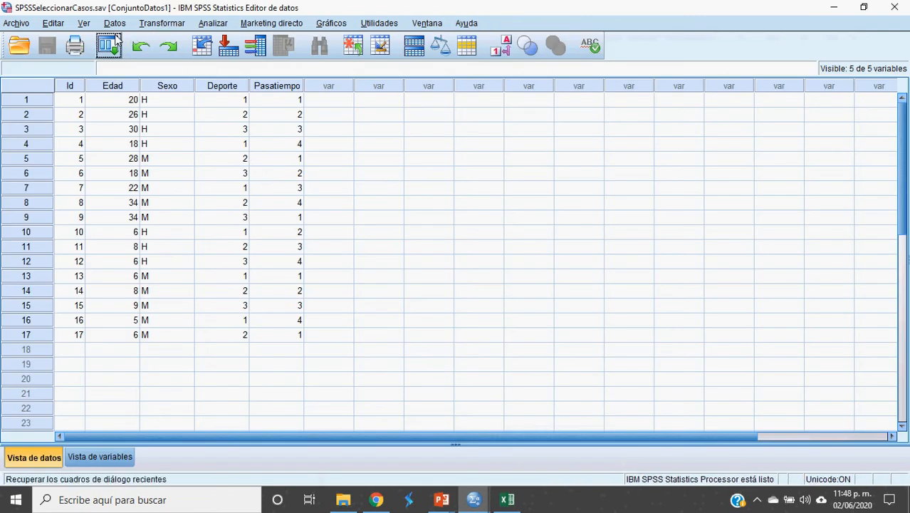
{"action": "left_click", "coordinate": [114, 23]}
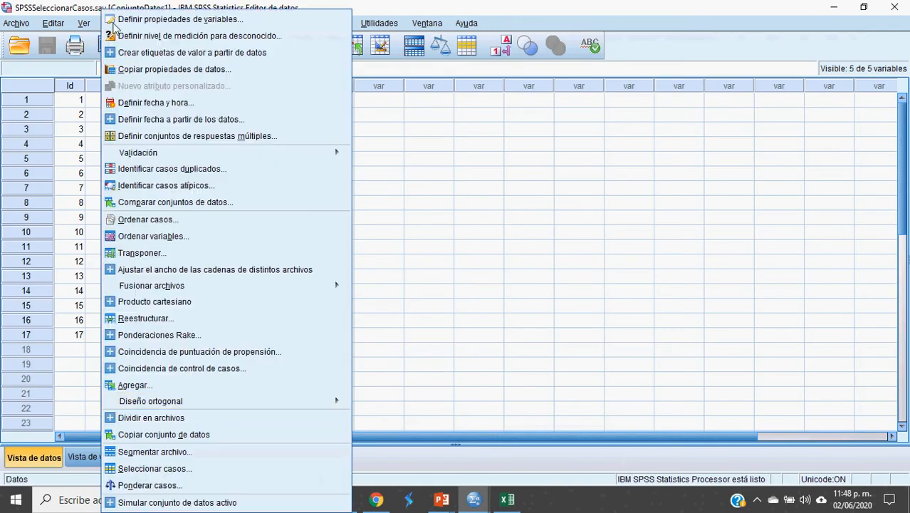
{"action": "left_click", "coordinate": [196, 468]}
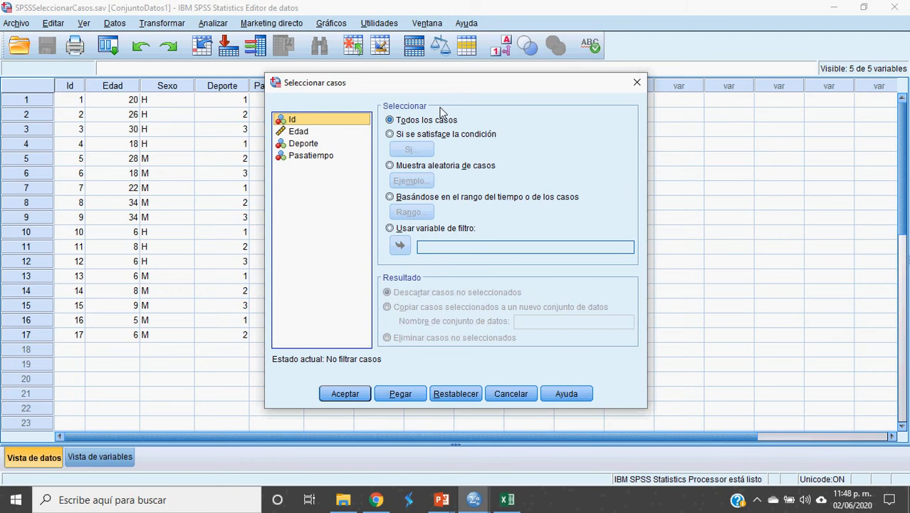
Step: Choose Si se satisface la condición, open its condition editor and move that window aside from the Seleccionar casos dialog
{"action": "left_click", "coordinate": [394, 136]}
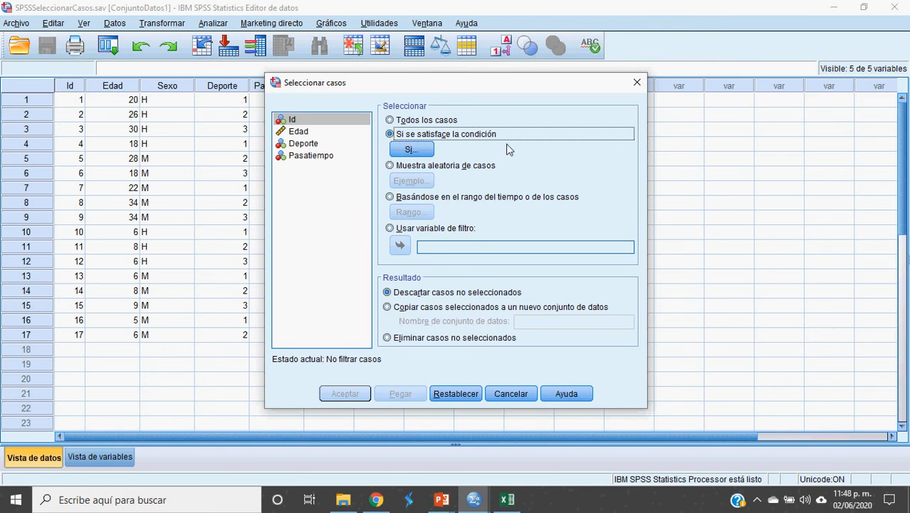
{"action": "left_click", "coordinate": [416, 153]}
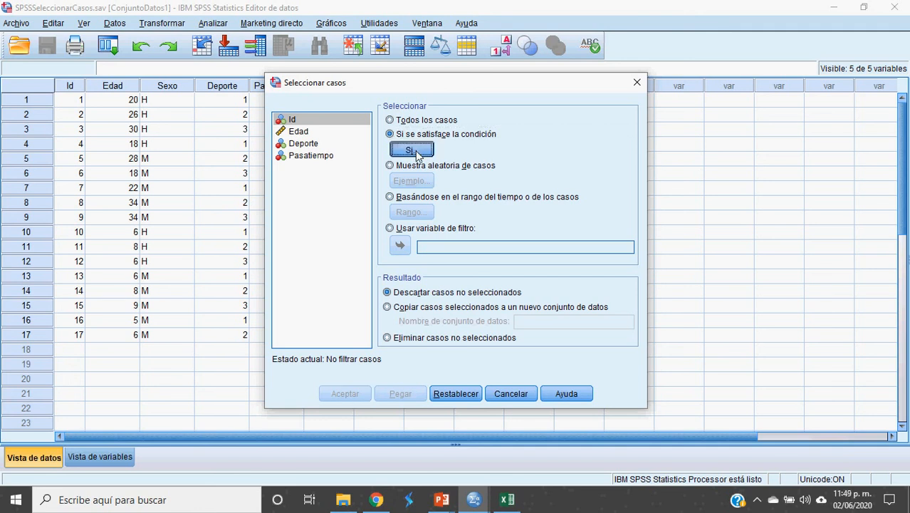
{"action": "left_click", "coordinate": [416, 154]}
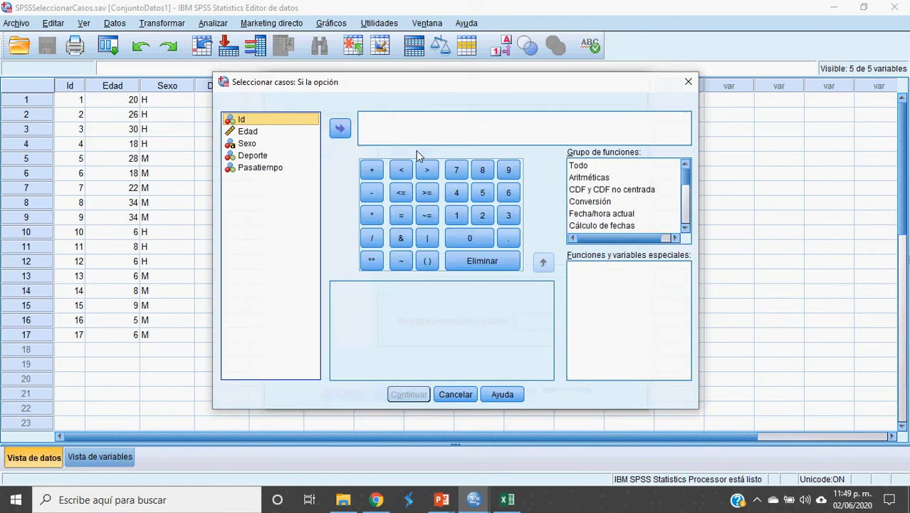
{"action": "left_click_drag", "start_coordinate": [383, 81], "coordinate": [531, 57]}
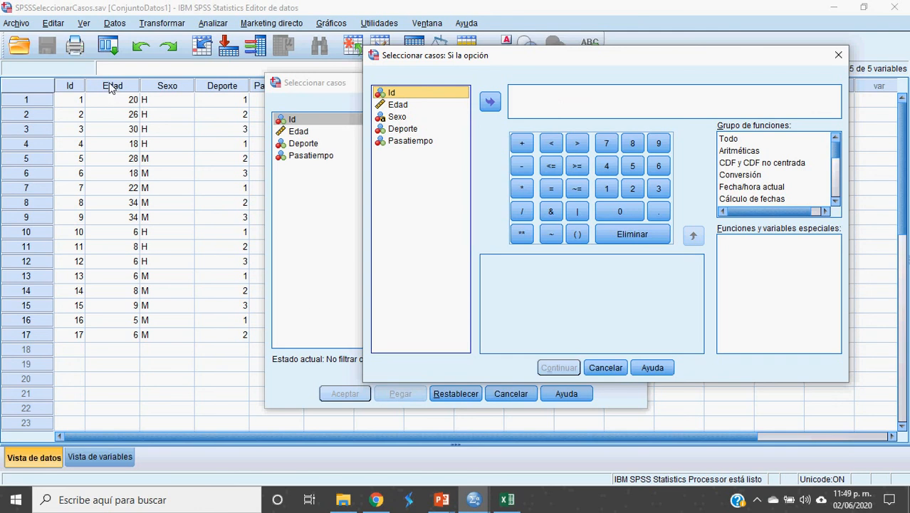
Step: Build the selection condition Edad < 10 from the Edad variable and confirm it
{"action": "left_click", "coordinate": [403, 105]}
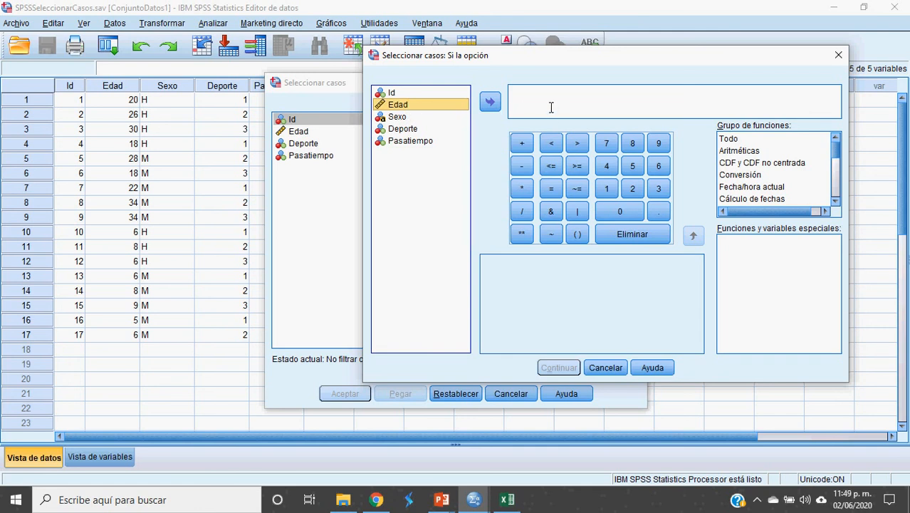
{"action": "left_click_drag", "start_coordinate": [398, 105], "coordinate": [551, 108]}
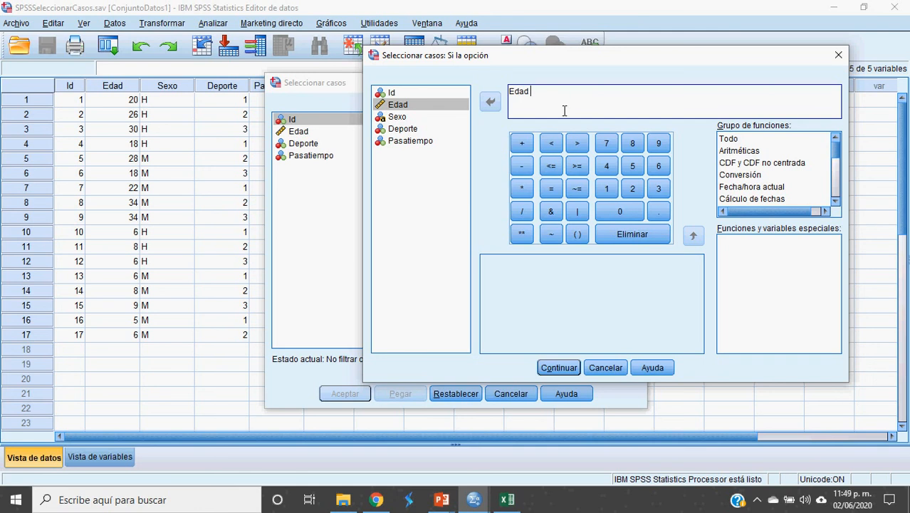
{"action": "left_click", "coordinate": [553, 145]}
{"action": "left_click_drag", "start_coordinate": [550, 92], "coordinate": [509, 100]}
{"action": "left_click", "coordinate": [527, 100]}
{"action": "left_click_drag", "start_coordinate": [580, 99], "coordinate": [524, 96]}
{"action": "left_click", "coordinate": [576, 106]}
{"action": "left_click", "coordinate": [400, 105]}
{"action": "left_click", "coordinate": [559, 368]}
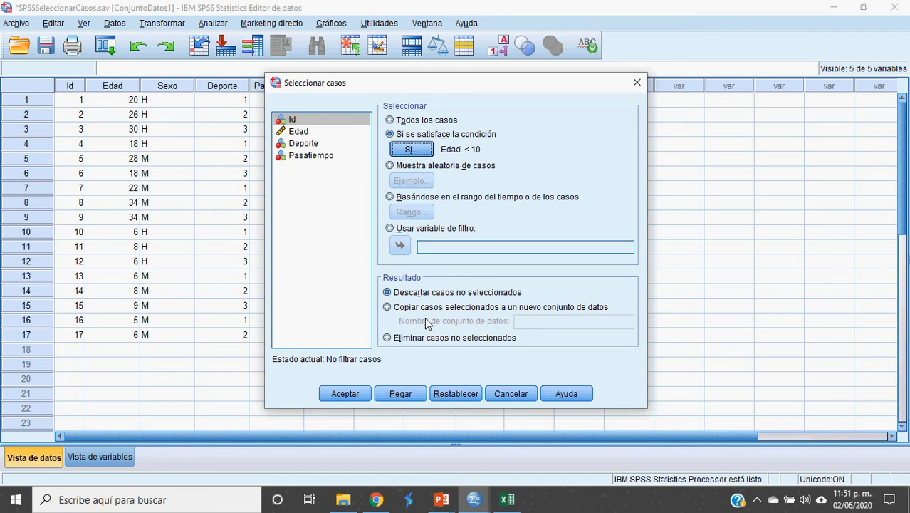
Step: Apply the selection with Descartar casos no seleccionados and return to the data editor to check the filter_$ column
{"action": "left_click", "coordinate": [390, 293]}
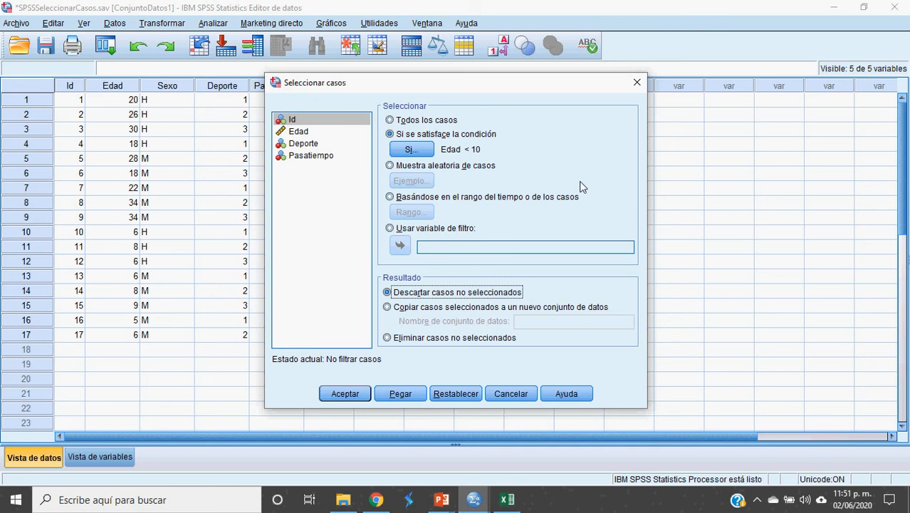
{"action": "left_click", "coordinate": [358, 398]}
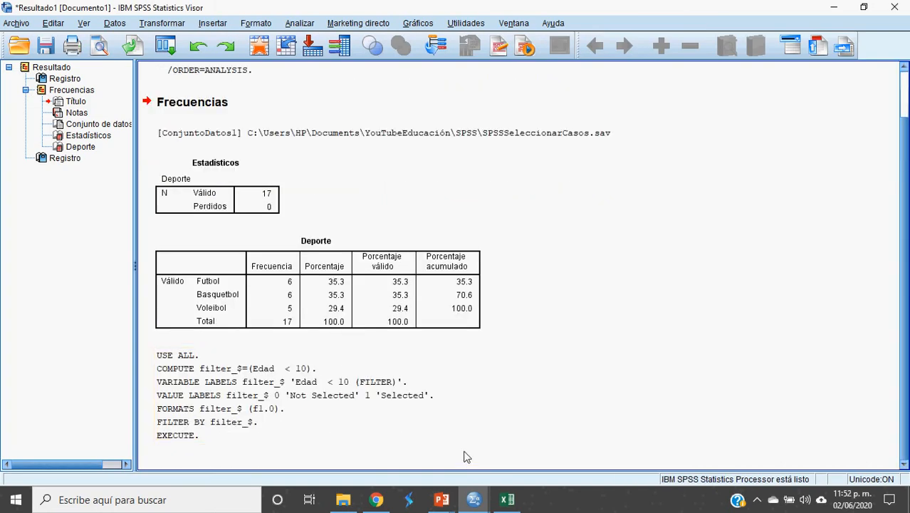
{"action": "left_click", "coordinate": [475, 498]}
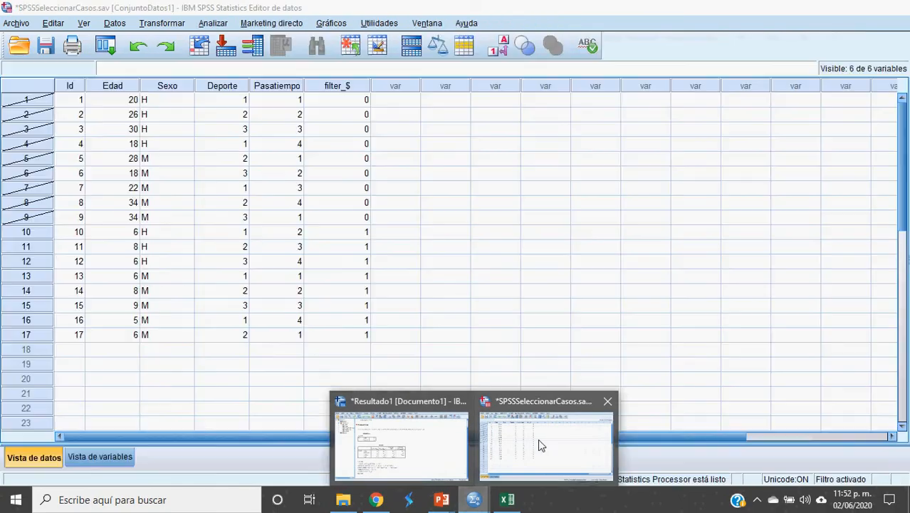
{"action": "left_click", "coordinate": [537, 438]}
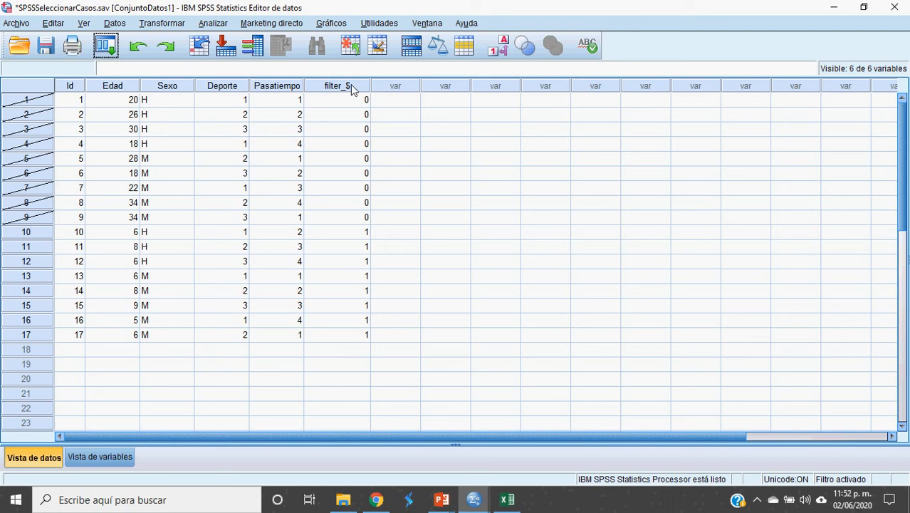
{"action": "mouse_move", "coordinate": [334, 95]}
Step: Run Frecuencias for Deporte on the cases with Edad < 10 and compare its table with the one for all cases
{"action": "left_click", "coordinate": [221, 26]}
{"action": "mouse_move", "coordinate": [234, 29]}
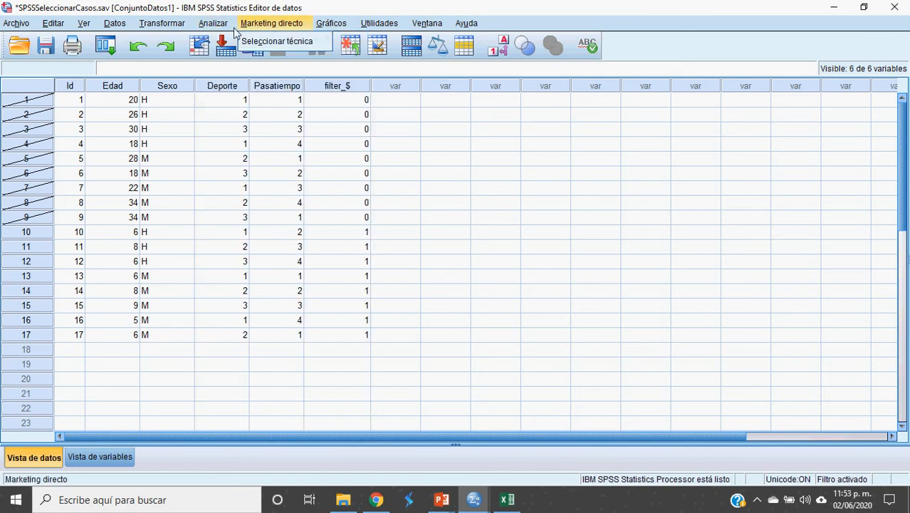
{"action": "mouse_move", "coordinate": [235, 61]}
{"action": "left_click", "coordinate": [400, 60]}
{"action": "left_click", "coordinate": [360, 326]}
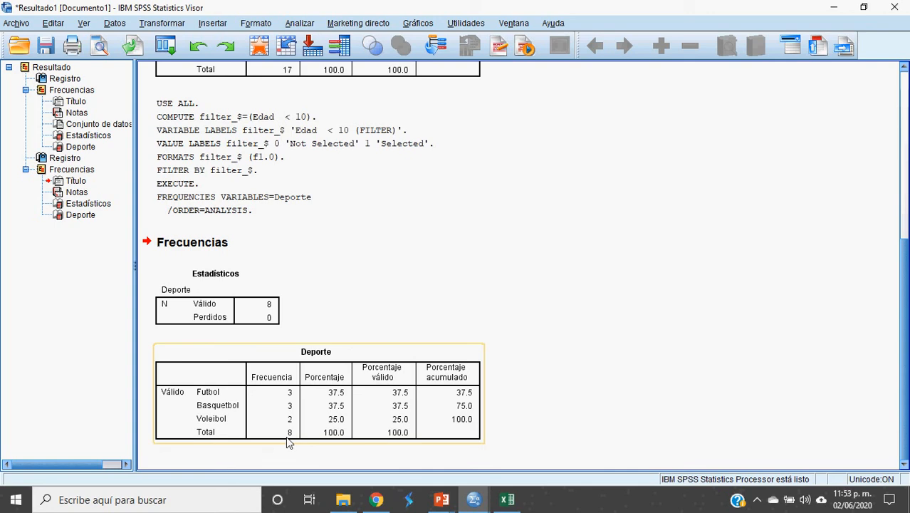
{"action": "scroll", "coordinate": [332, 404], "scroll_direction": "up", "scroll_amount": 5}
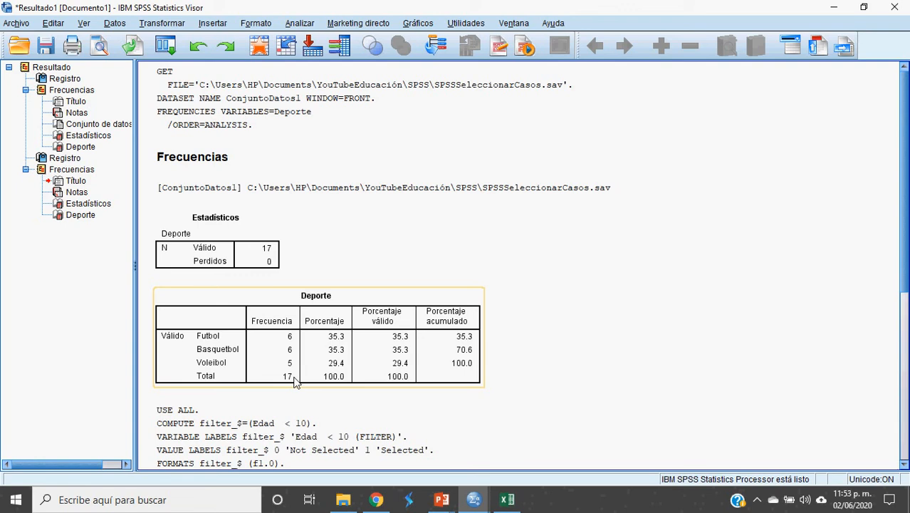
{"action": "scroll", "coordinate": [296, 377], "scroll_direction": "down", "scroll_amount": 1}
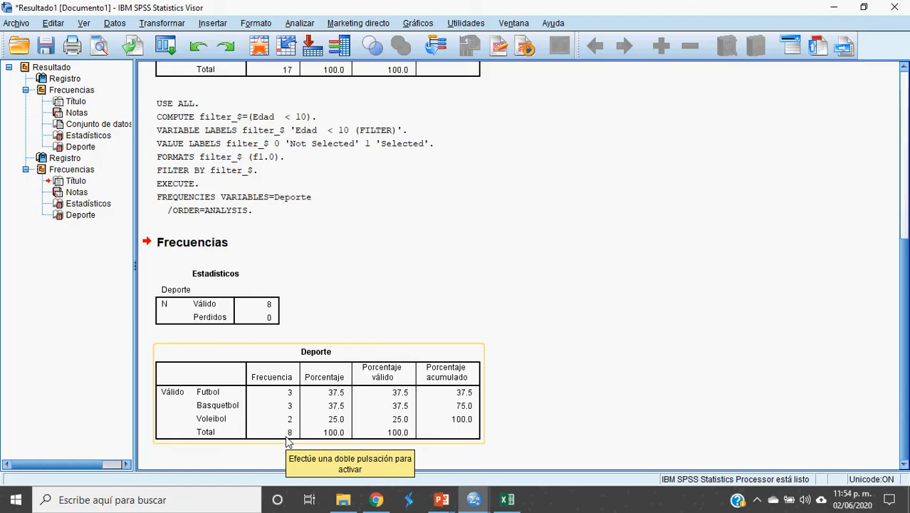
Step: Return to the data editor and reopen the condition editor of Seleccionar casos
{"action": "key", "text": "alt+Tab"}
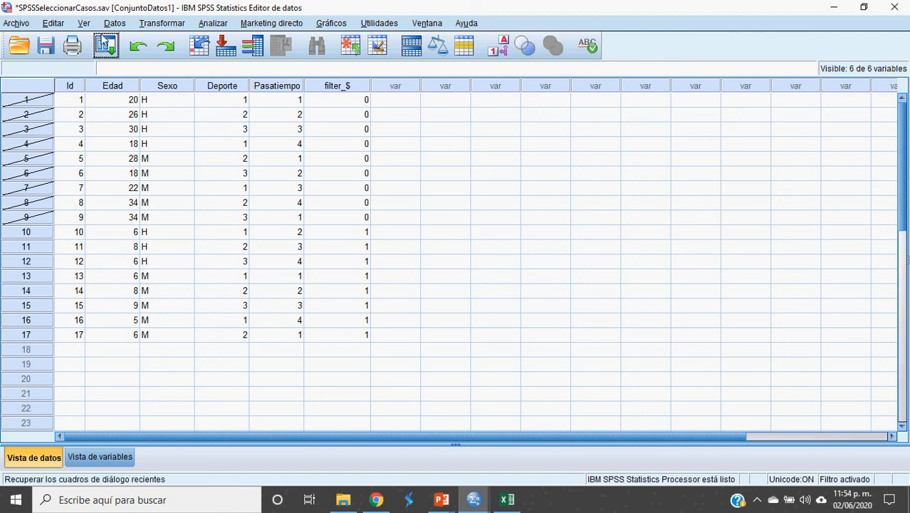
{"action": "left_click", "coordinate": [116, 24]}
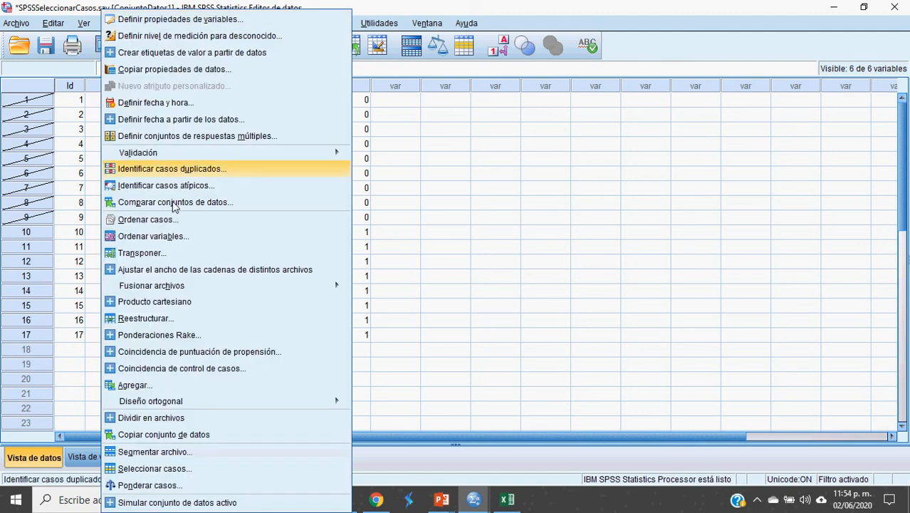
{"action": "left_click", "coordinate": [171, 470]}
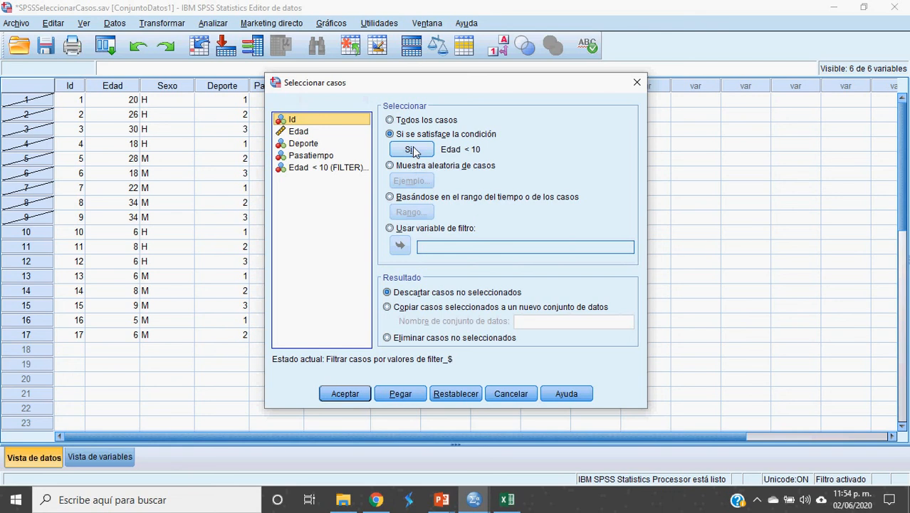
{"action": "left_click", "coordinate": [413, 150]}
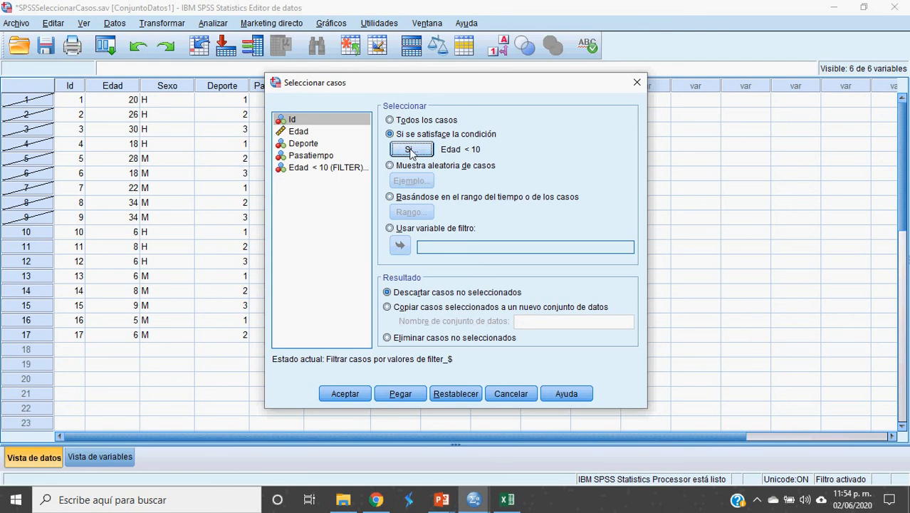
{"action": "left_click", "coordinate": [412, 153]}
{"action": "left_click", "coordinate": [413, 151]}
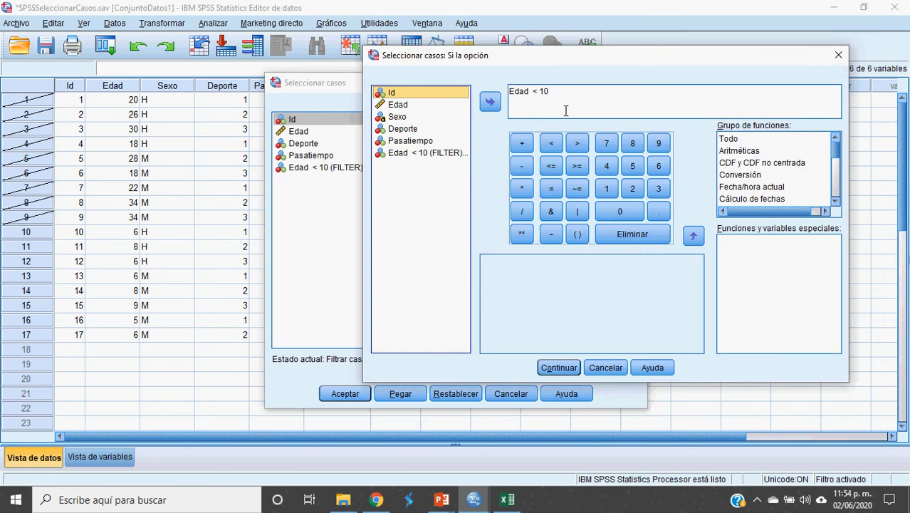
Step: Change the selection condition to Edad >= 18 and apply it to the data set
{"action": "left_click", "coordinate": [541, 99]}
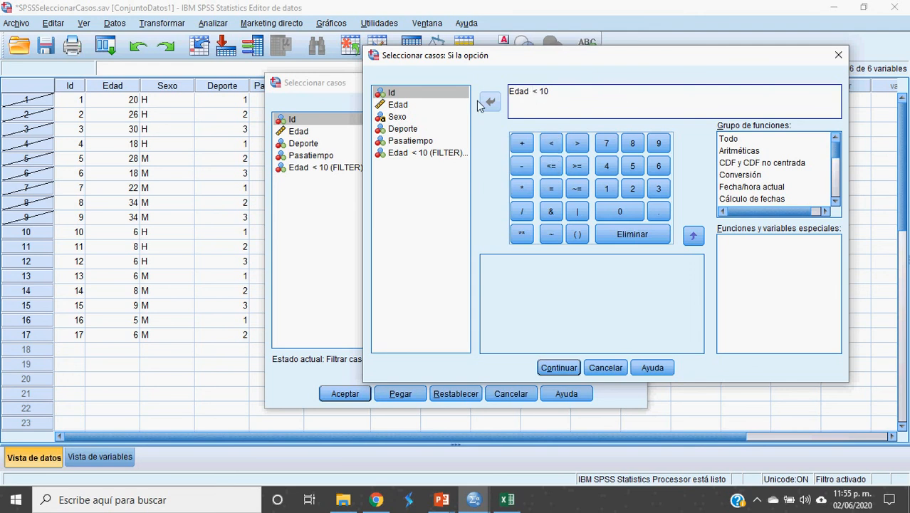
{"action": "left_click_drag", "start_coordinate": [537, 95], "coordinate": [574, 93]}
{"action": "key", "text": "BackSpace"}
{"action": "key", "text": "BackSpace"}
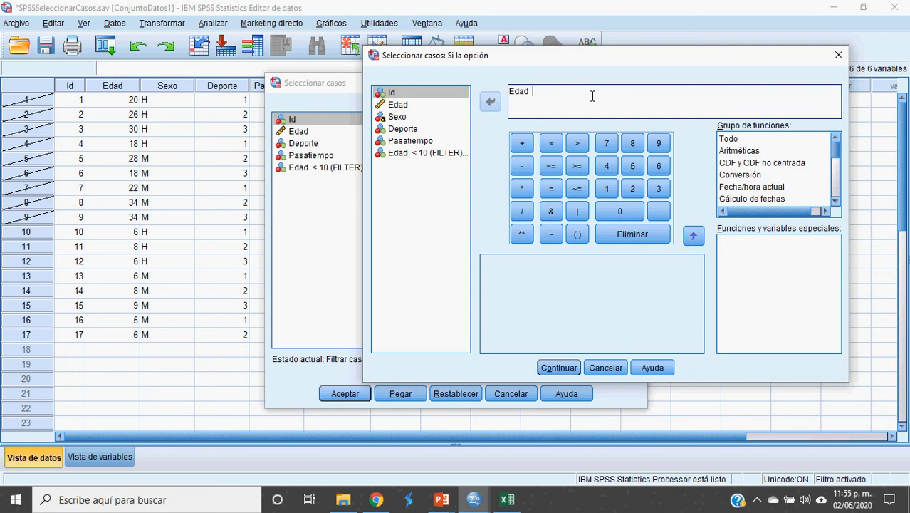
{"action": "left_click", "coordinate": [577, 166]}
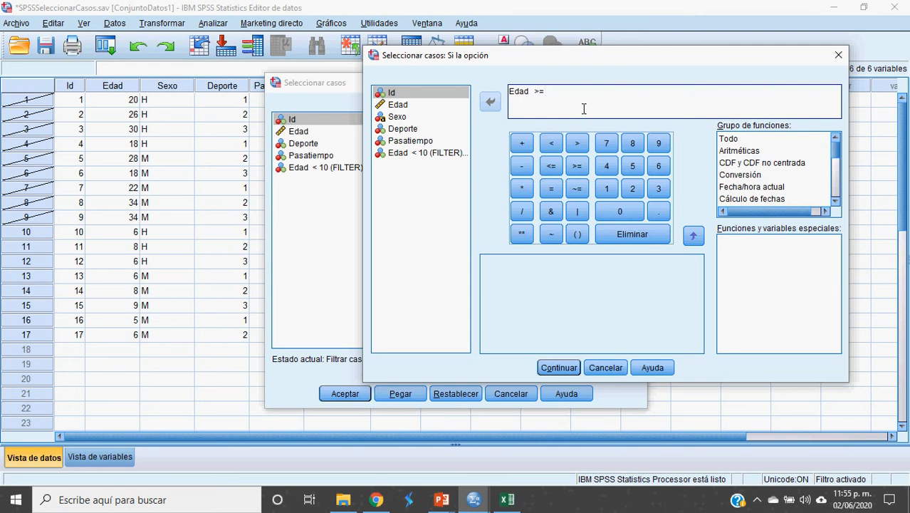
{"action": "type", "text": "18"}
{"action": "left_click_drag", "start_coordinate": [510, 97], "coordinate": [581, 102]}
{"action": "left_click", "coordinate": [584, 102]}
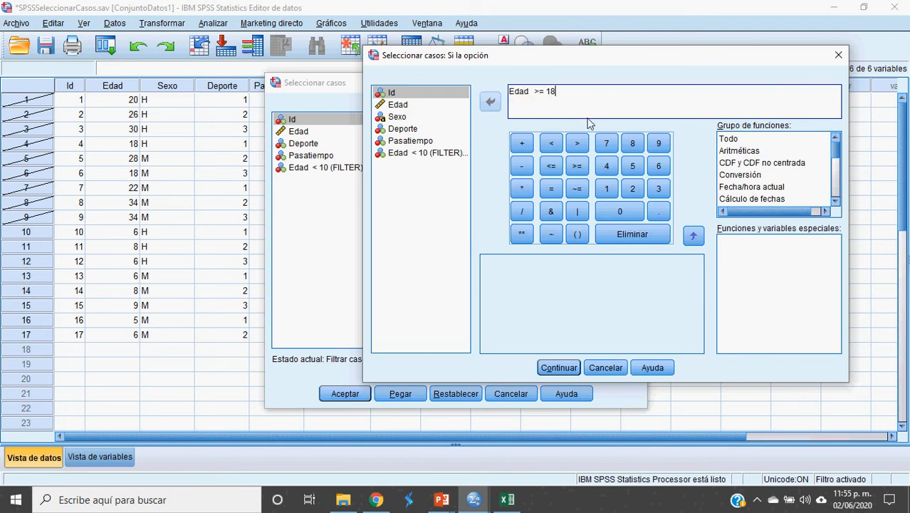
{"action": "left_click", "coordinate": [564, 369]}
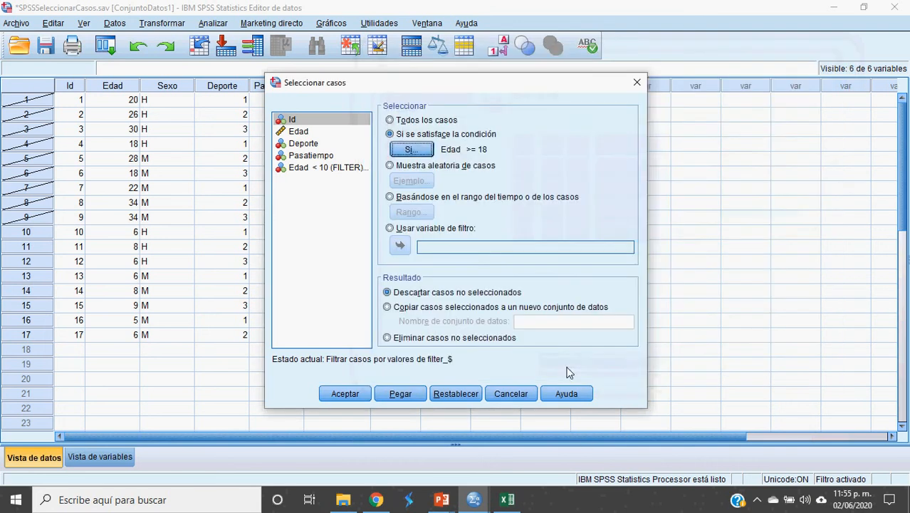
{"action": "left_click", "coordinate": [347, 396]}
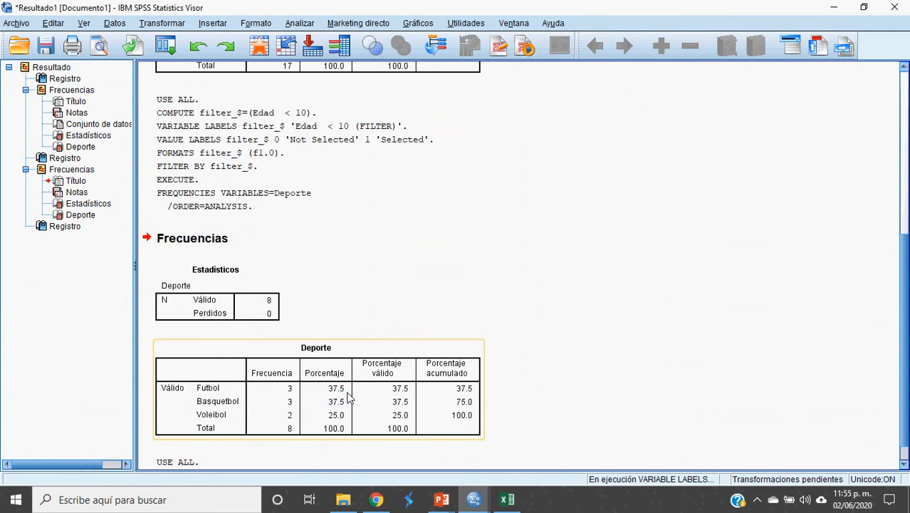
Step: Return to the data editor and run Frecuencias for Deporte on the cases with Edad >= 18
{"action": "key", "text": "alt+Tab"}
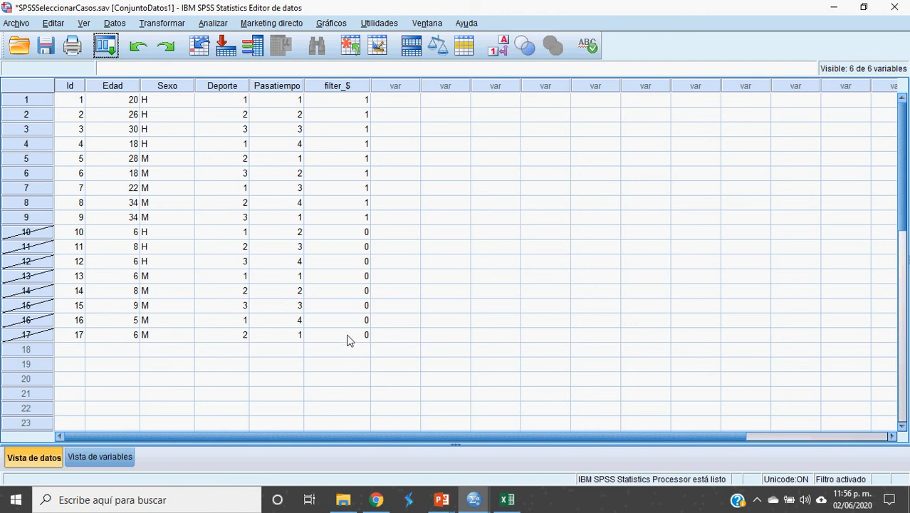
{"action": "left_click", "coordinate": [211, 26]}
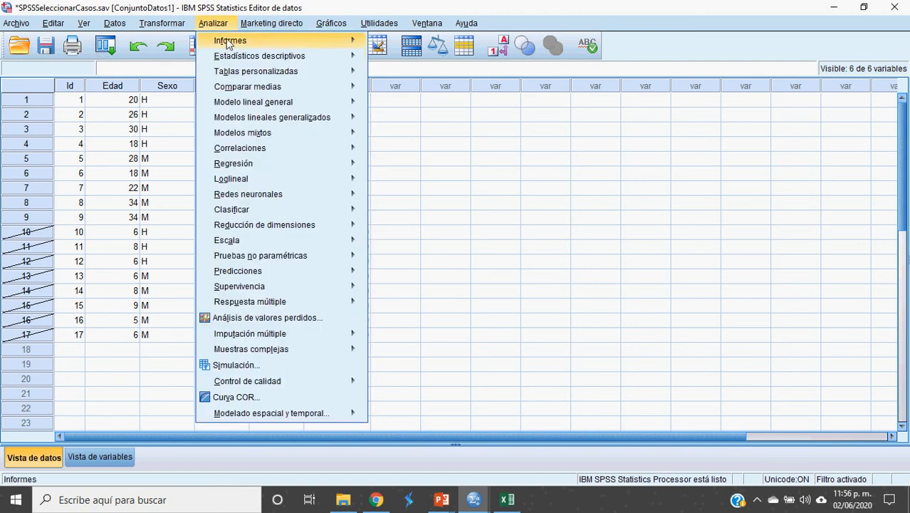
{"action": "mouse_move", "coordinate": [263, 57]}
{"action": "left_click", "coordinate": [390, 61]}
{"action": "left_click", "coordinate": [342, 324]}
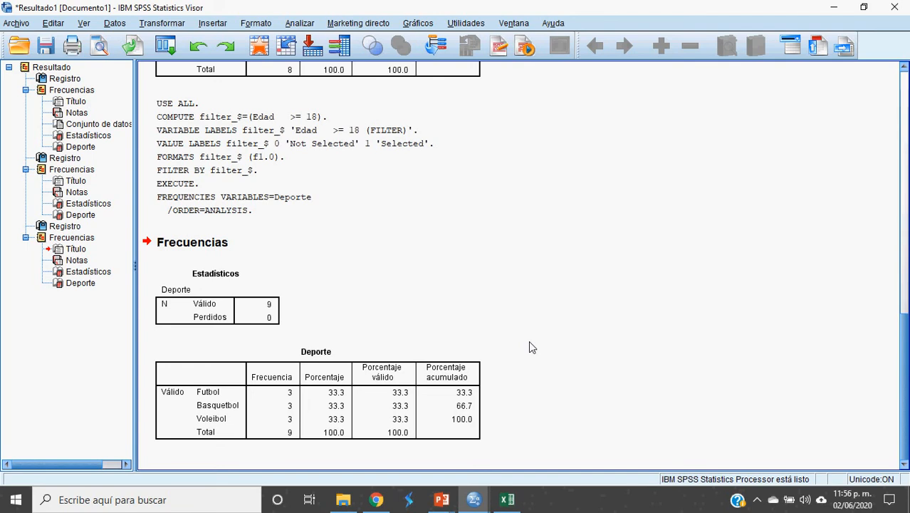
Step: Reopen the condition editor of Seleccionar casos from the data editor and clear the existing condition
{"action": "key", "text": "alt+Tab"}
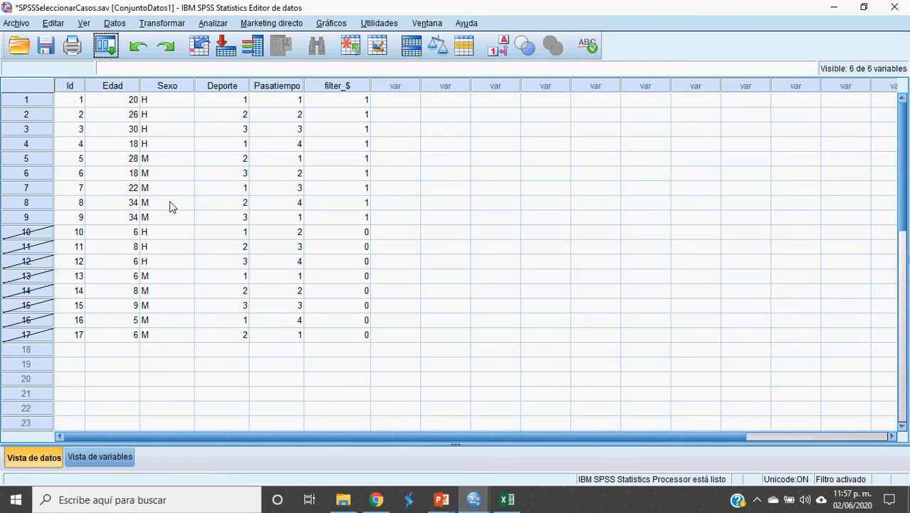
{"action": "left_click", "coordinate": [113, 23]}
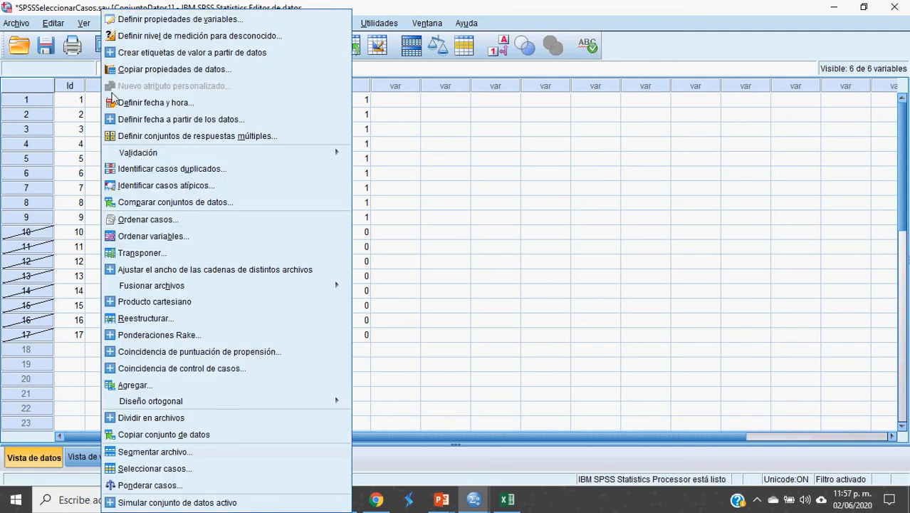
{"action": "left_click", "coordinate": [180, 468]}
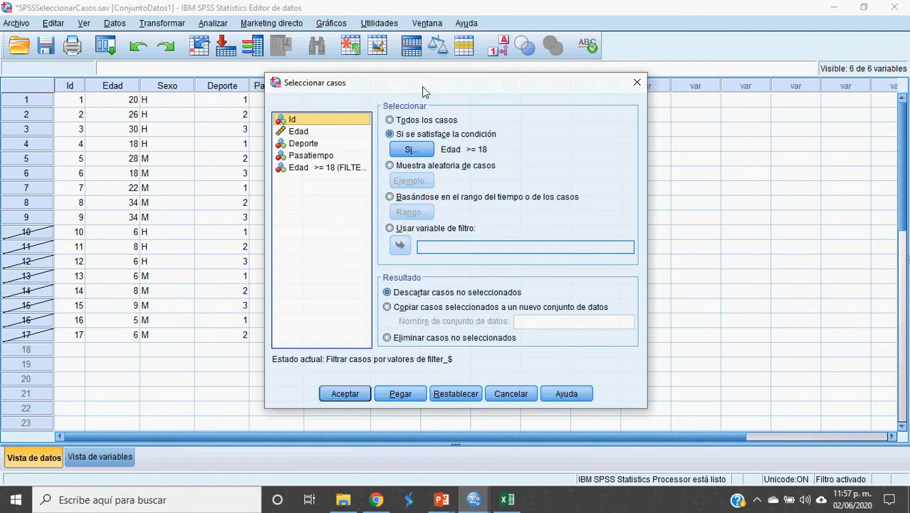
{"action": "left_click", "coordinate": [418, 155]}
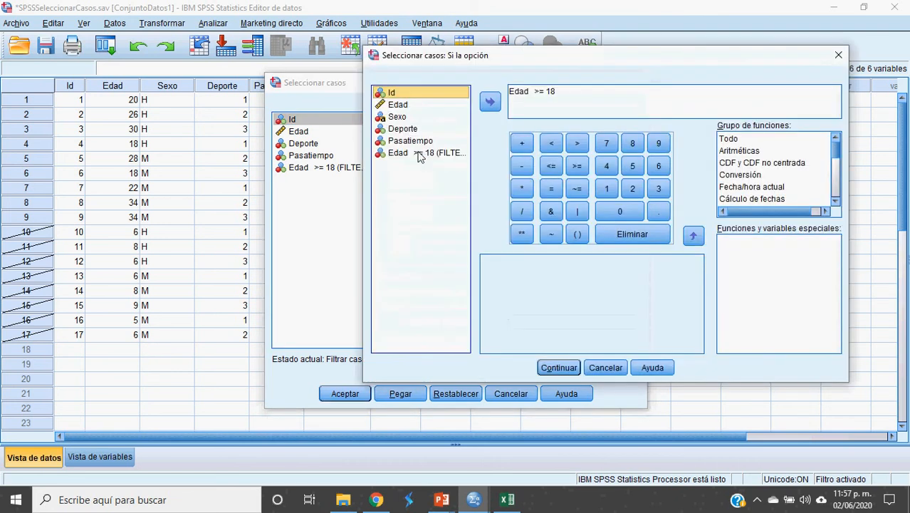
{"action": "left_click_drag", "start_coordinate": [597, 98], "coordinate": [465, 100]}
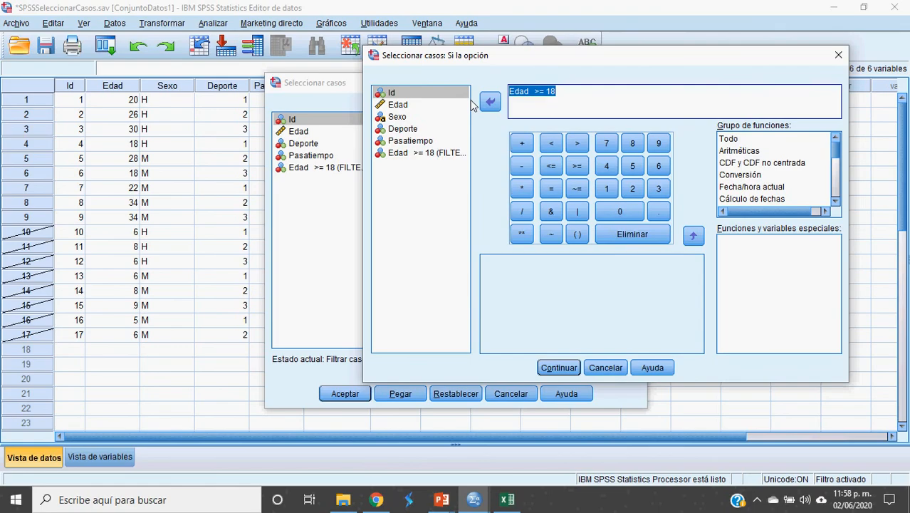
{"action": "key", "text": "Delete"}
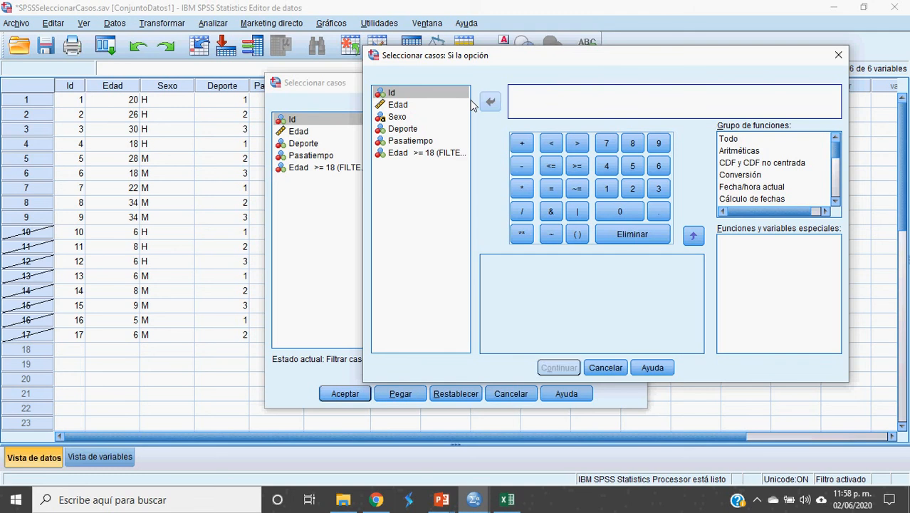
Step: Set the selection condition to Sexo = "M", apply it to the data set and return to the data editor
{"action": "left_click", "coordinate": [396, 117]}
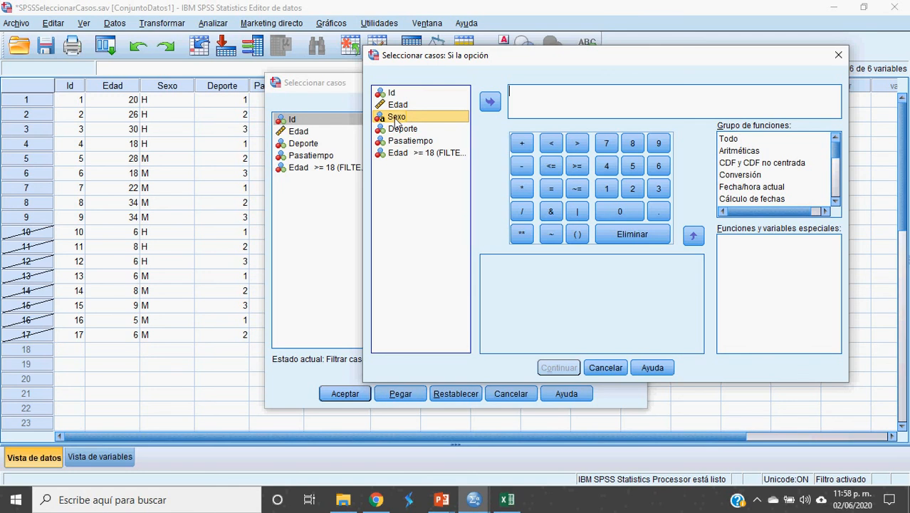
{"action": "left_click_drag", "start_coordinate": [412, 121], "coordinate": [549, 98]}
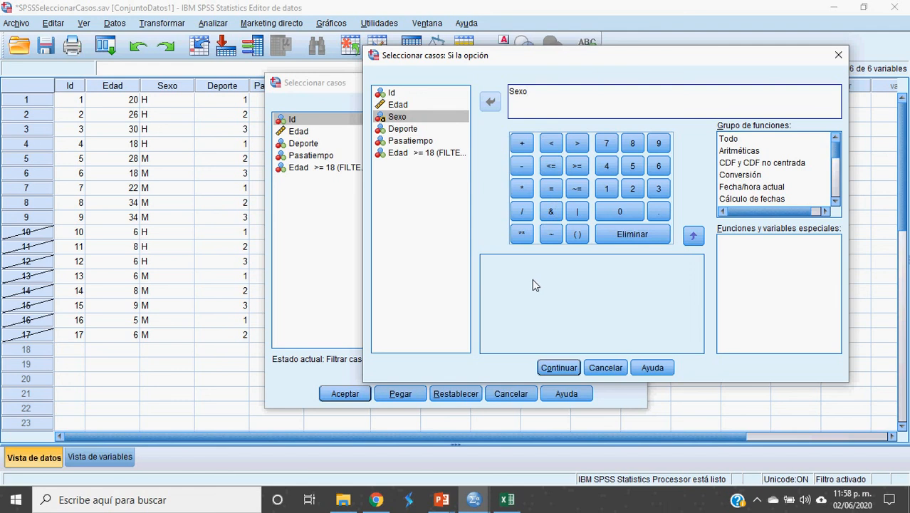
{"action": "left_click", "coordinate": [552, 190]}
{"action": "type", "text": "'H\""}
{"action": "key", "text": "BackSpace"}
{"action": "key", "text": "BackSpace"}
{"action": "type", "text": "M\""}
{"action": "key", "text": "BackSpace"}
{"action": "left_click", "coordinate": [559, 367]}
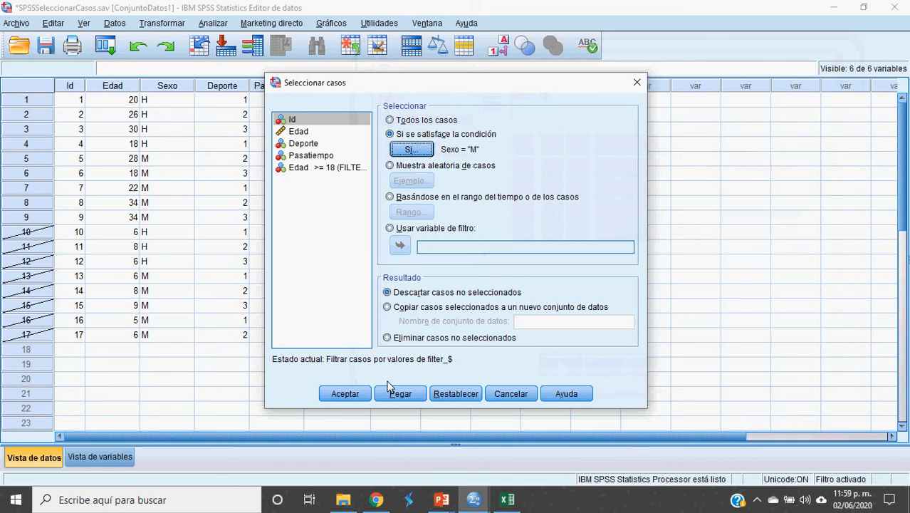
{"action": "left_click", "coordinate": [347, 396]}
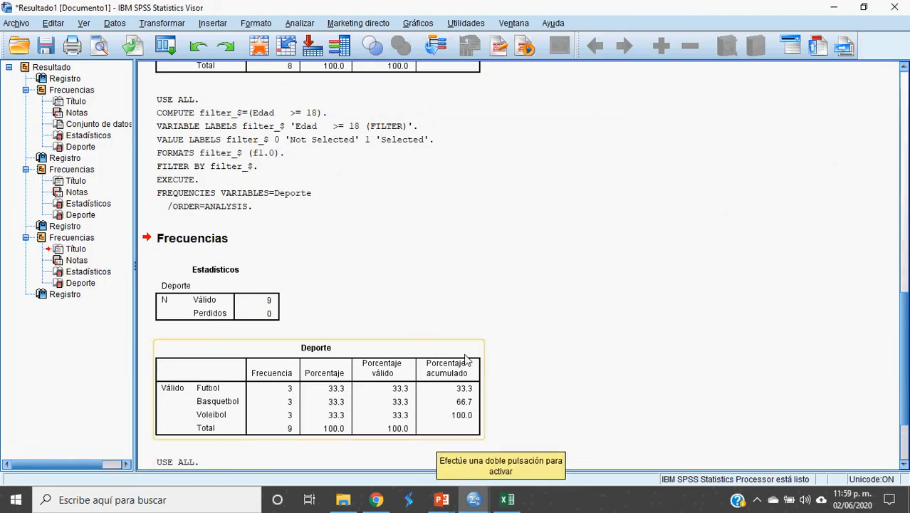
{"action": "key", "text": "alt+Tab"}
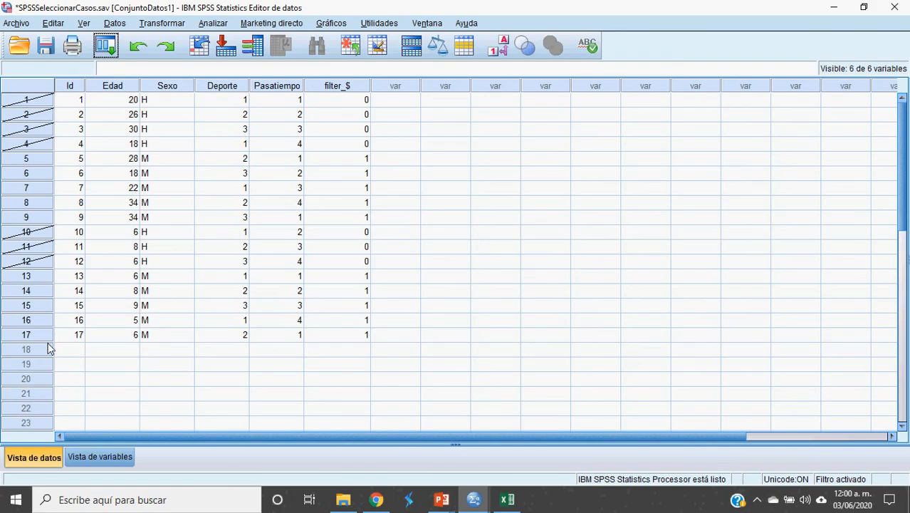
{"action": "left_click", "coordinate": [209, 26]}
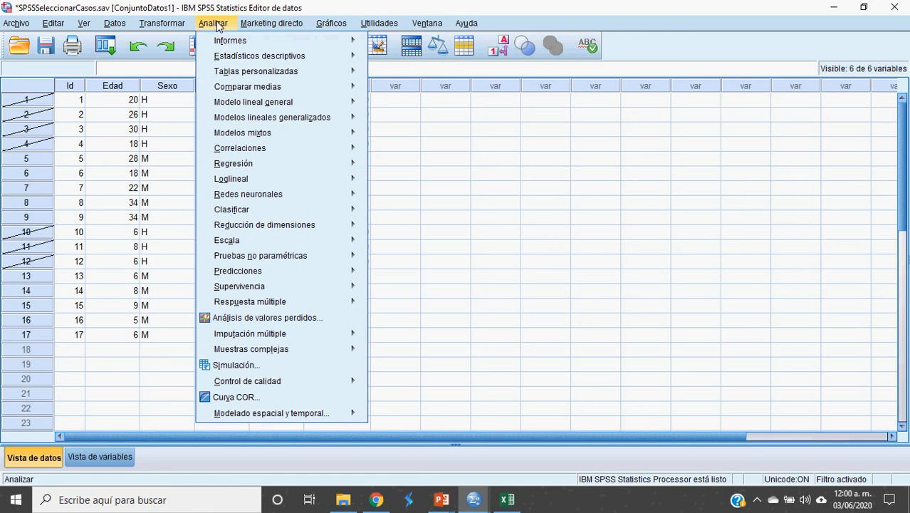
{"action": "mouse_move", "coordinate": [236, 76]}
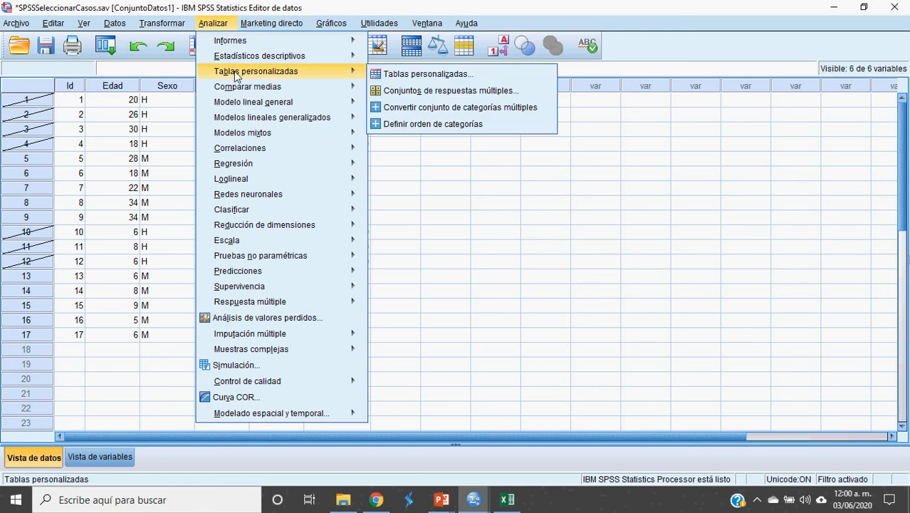
{"action": "left_click", "coordinate": [431, 76]}
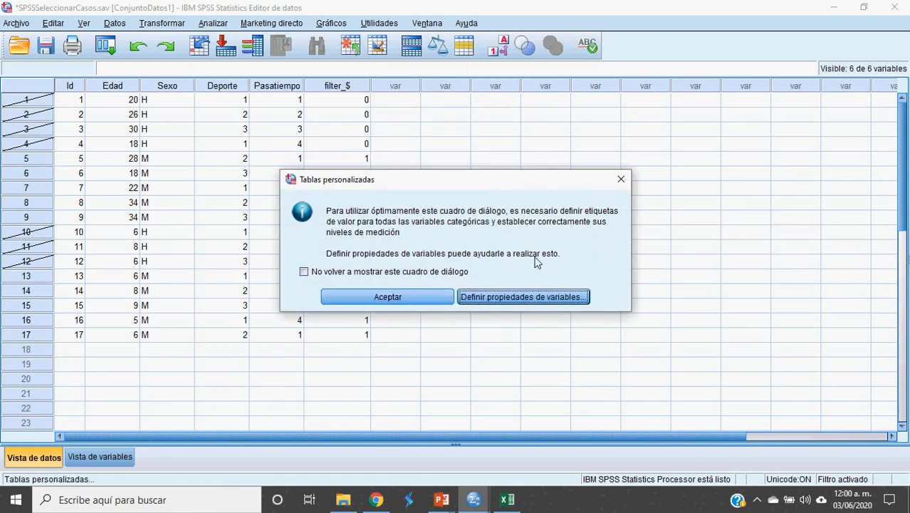
{"action": "left_click", "coordinate": [621, 179]}
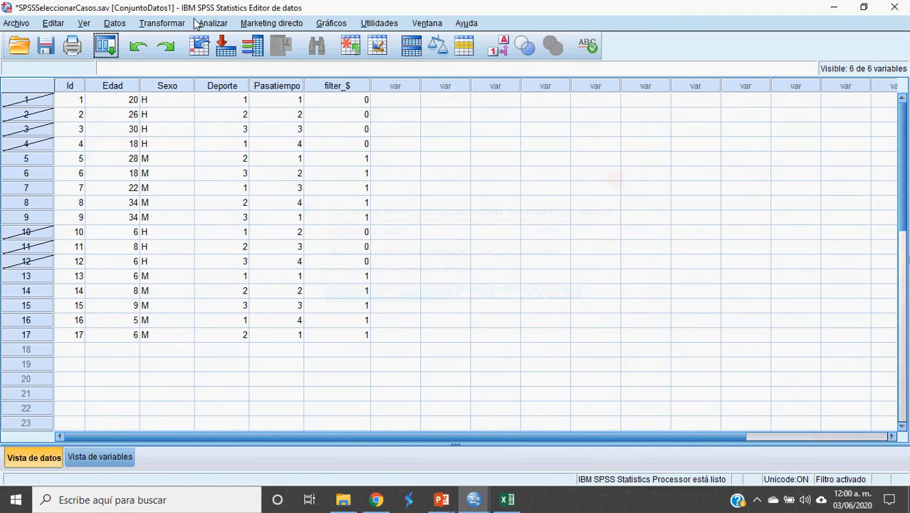
Step: Run Frecuencias for Deporte on the cases with Sexo = "M"
{"action": "left_click", "coordinate": [214, 22]}
{"action": "mouse_move", "coordinate": [261, 75]}
{"action": "mouse_move", "coordinate": [269, 58]}
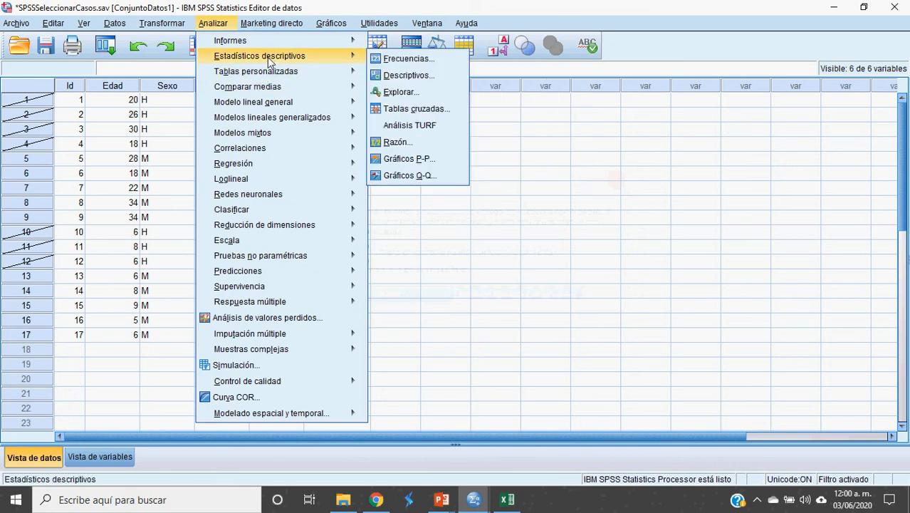
{"action": "left_click", "coordinate": [425, 59]}
{"action": "left_click", "coordinate": [358, 323]}
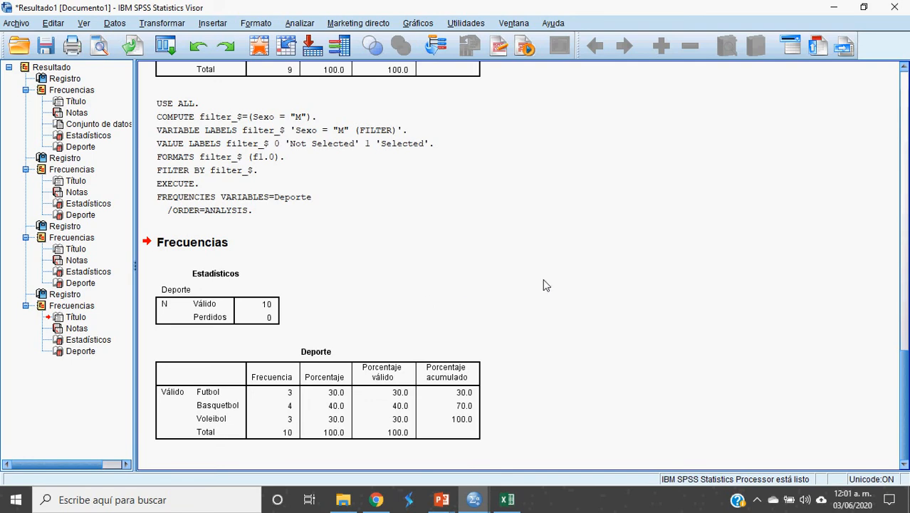
Step: Reopen Seleccionar casos and switch the selection back to Todos los casos
{"action": "left_click", "coordinate": [114, 24]}
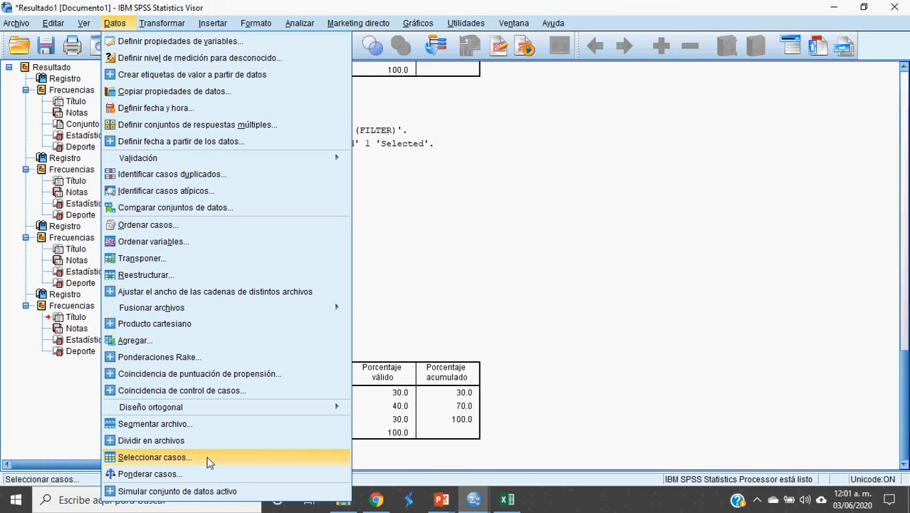
{"action": "left_click", "coordinate": [209, 463]}
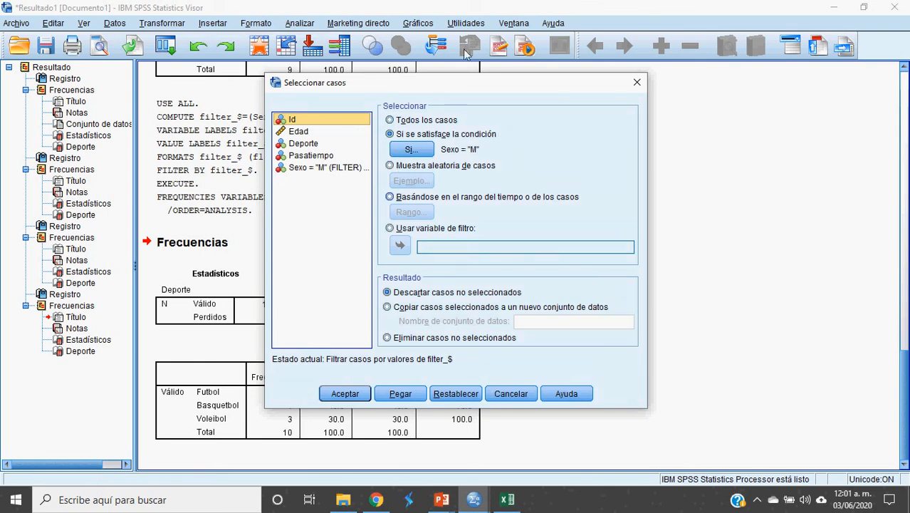
{"action": "left_click_drag", "start_coordinate": [432, 83], "coordinate": [371, 45]}
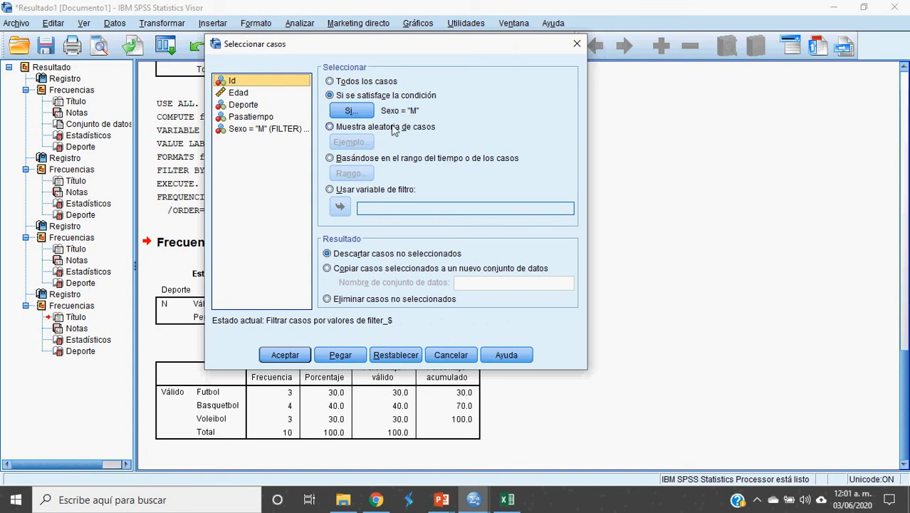
{"action": "left_click", "coordinate": [400, 359]}
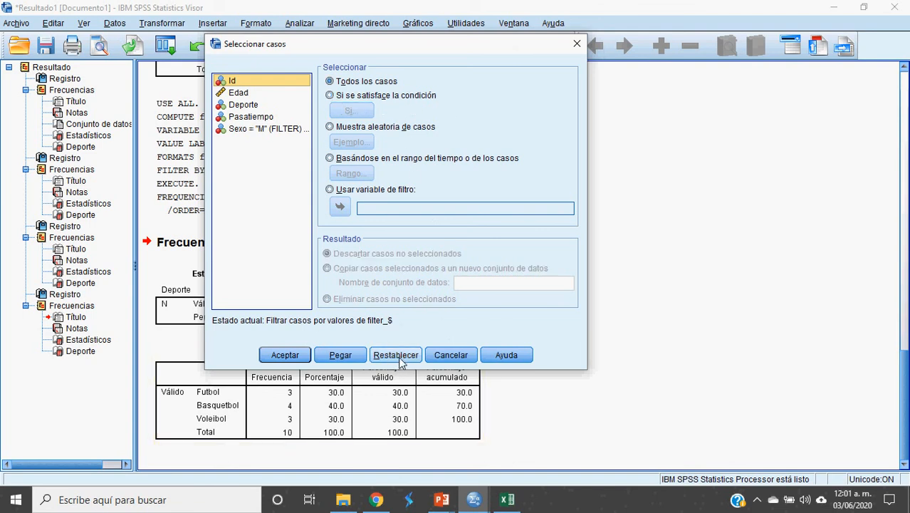
{"action": "left_click", "coordinate": [331, 81]}
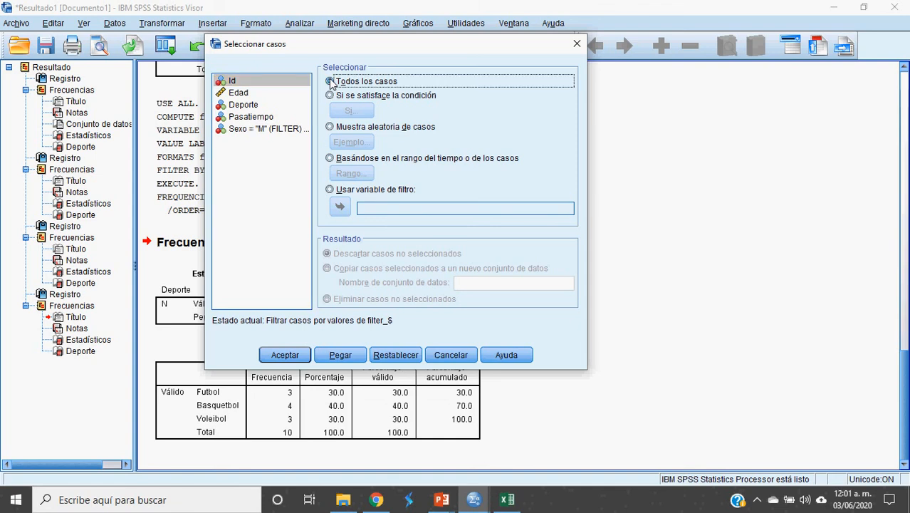
{"action": "left_click", "coordinate": [298, 358]}
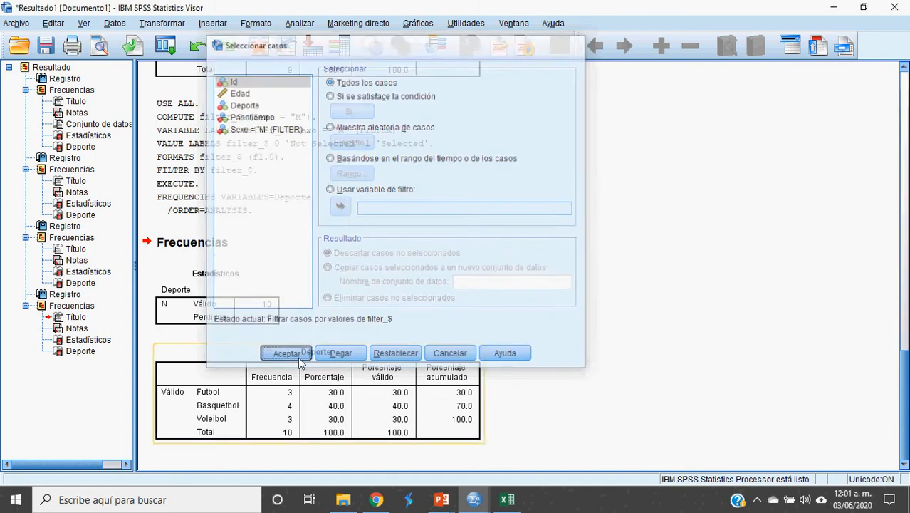
Step: Return to the data editor and run Frecuencias for Deporte on all cases without a filter
{"action": "key", "text": "alt+Tab"}
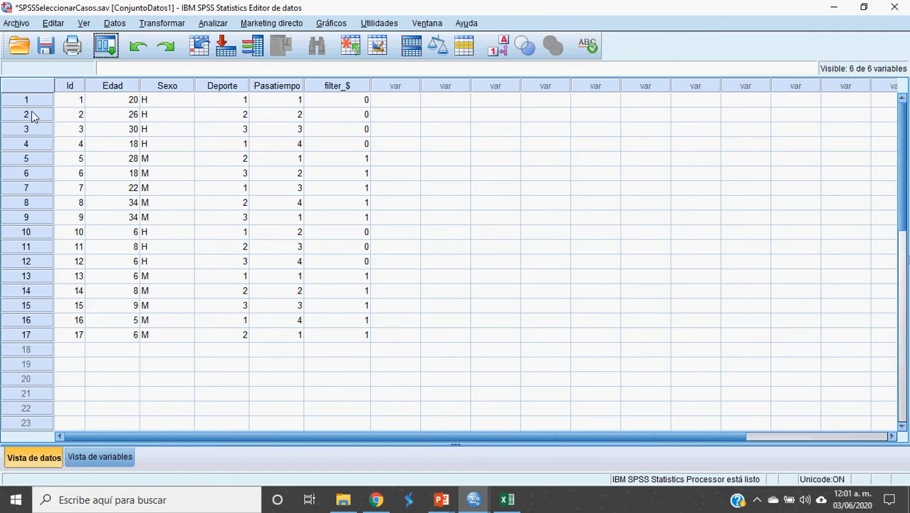
{"action": "left_click", "coordinate": [213, 23]}
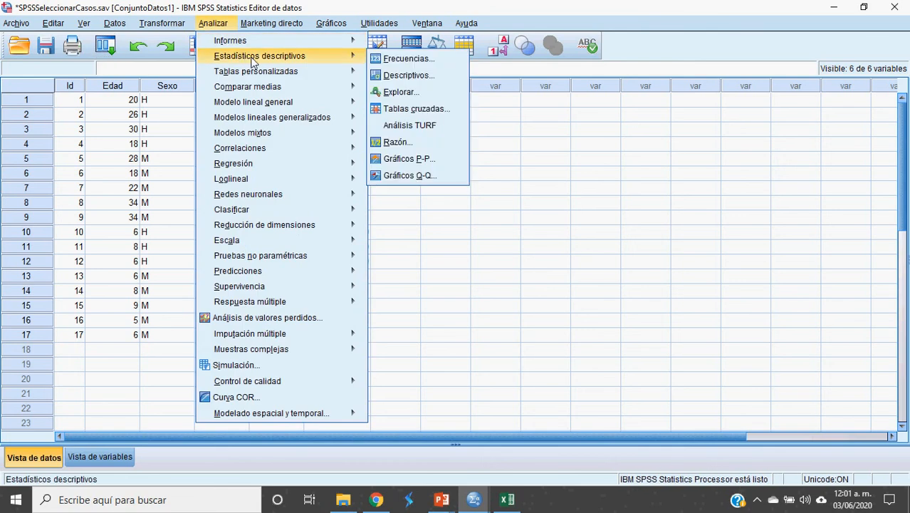
{"action": "mouse_move", "coordinate": [338, 61]}
{"action": "left_click", "coordinate": [385, 63]}
{"action": "left_click", "coordinate": [360, 321]}
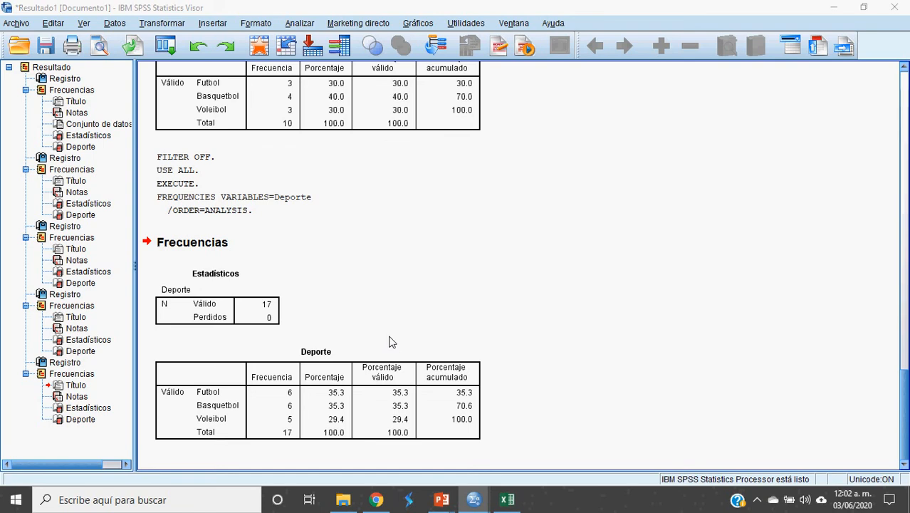
Step: Return to the data editor and delete the filter_$ variable from the data set
{"action": "key", "text": "alt+Tab"}
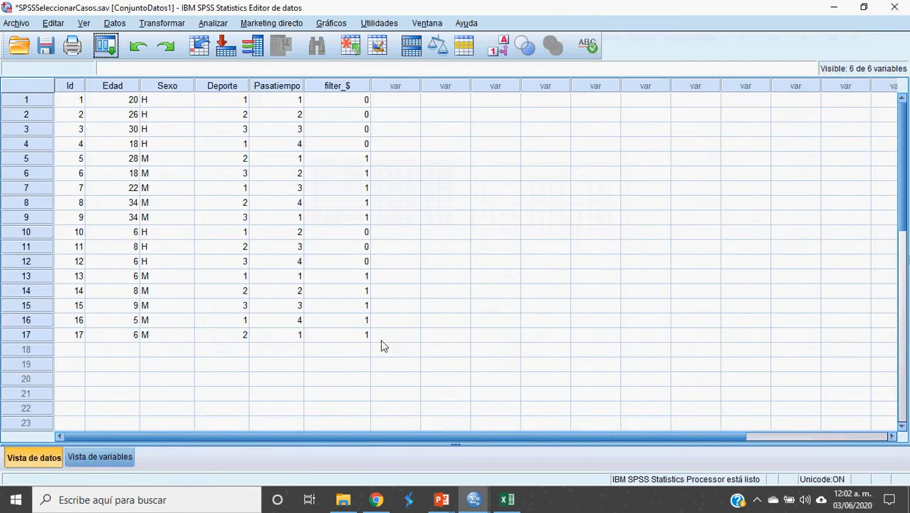
{"action": "left_click", "coordinate": [347, 86]}
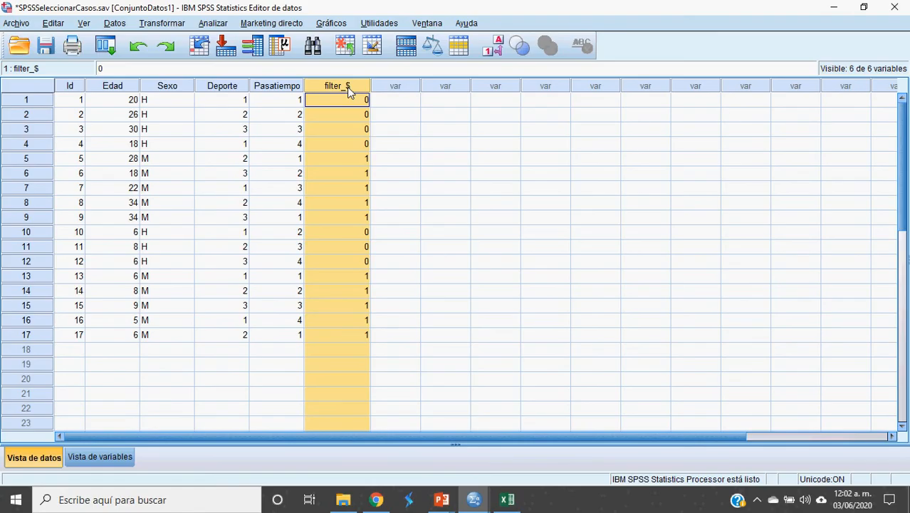
{"action": "left_click", "coordinate": [339, 114]}
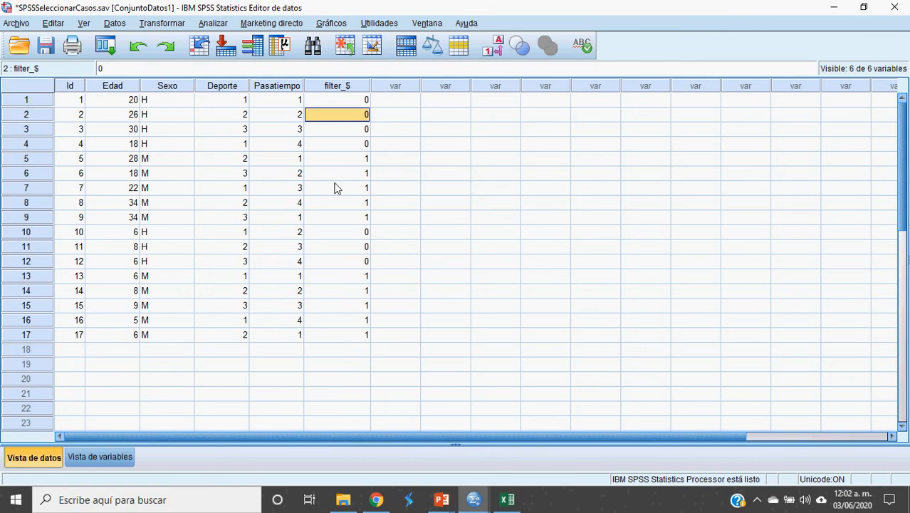
{"action": "left_click", "coordinate": [336, 87]}
{"action": "right_click", "coordinate": [338, 86]}
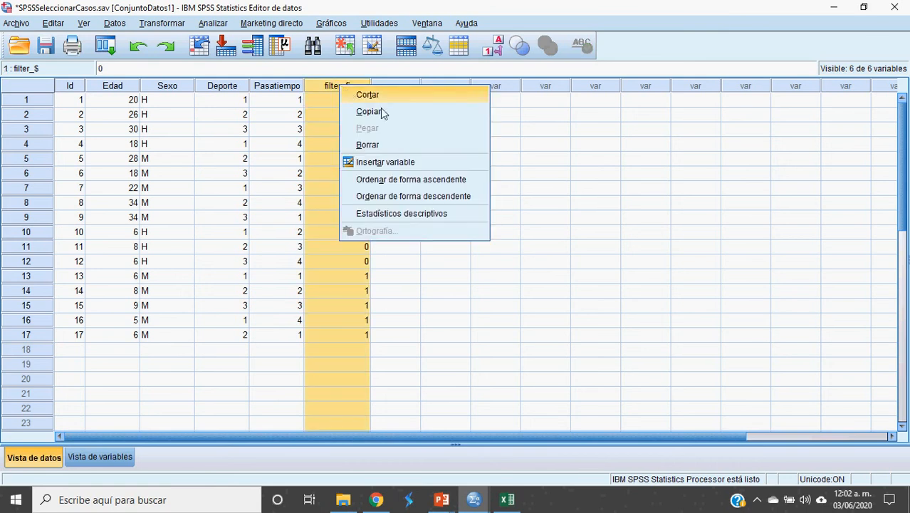
{"action": "left_click", "coordinate": [389, 147]}
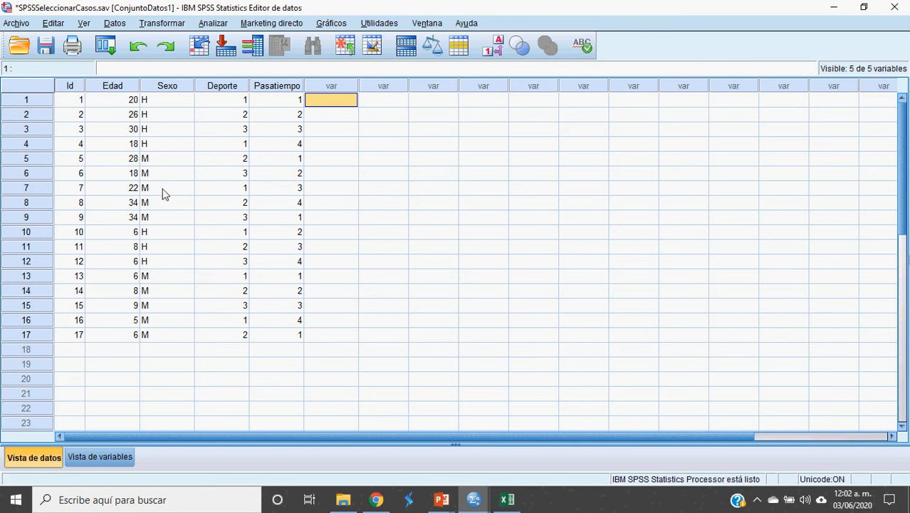
{"action": "left_click", "coordinate": [114, 24]}
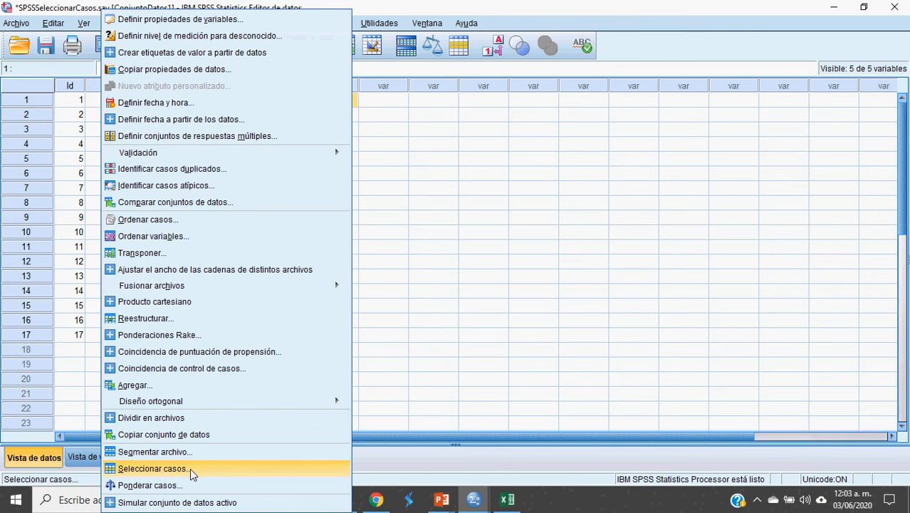
{"action": "left_click", "coordinate": [442, 201]}
{"action": "left_click", "coordinate": [442, 196]}
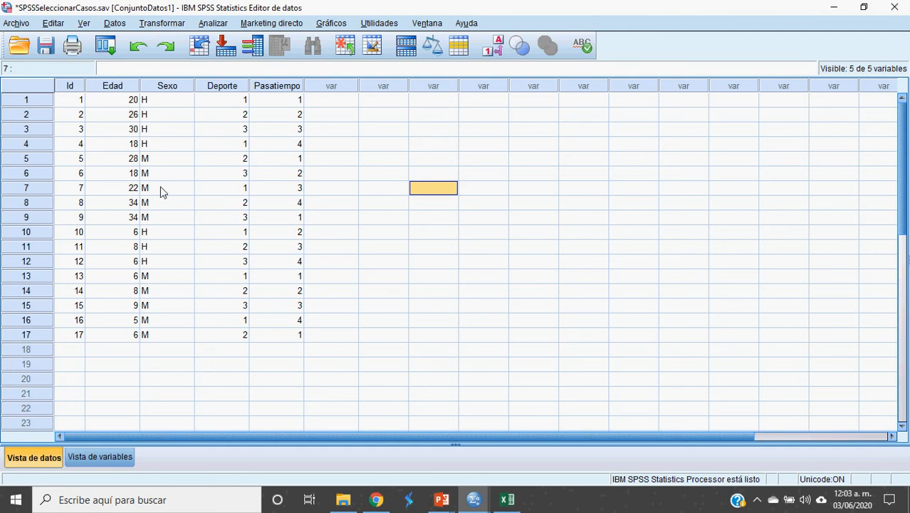
Step: Use Seleccionar casos to draw a random sample of approximately 30% of all cases, and return to the data editor
{"action": "left_click", "coordinate": [115, 23]}
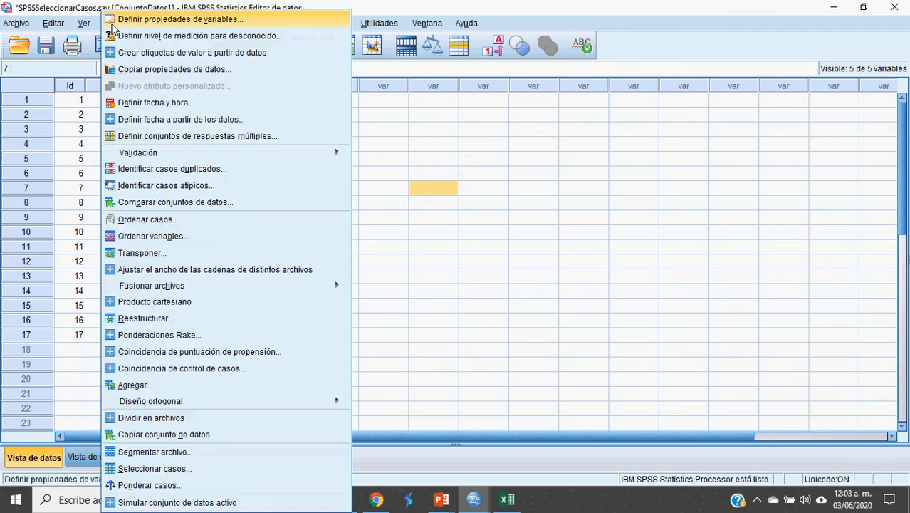
{"action": "left_click", "coordinate": [168, 469]}
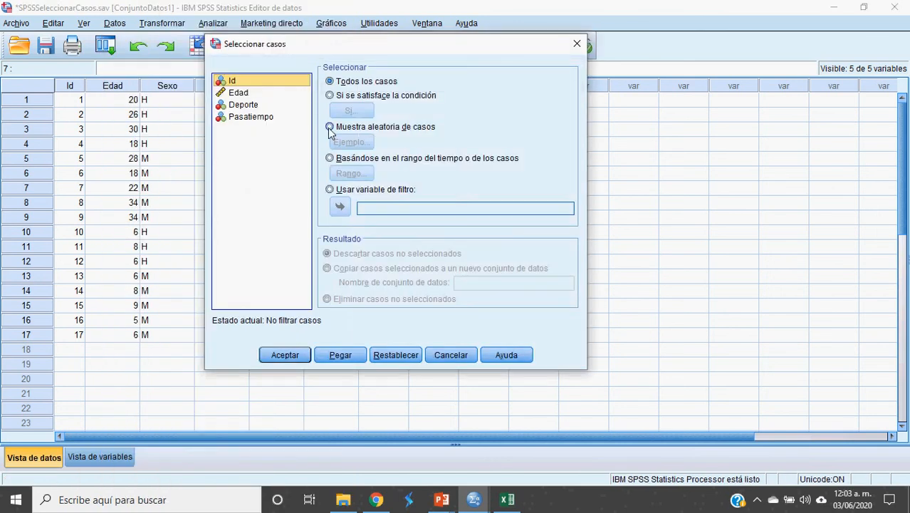
{"action": "left_click", "coordinate": [329, 128]}
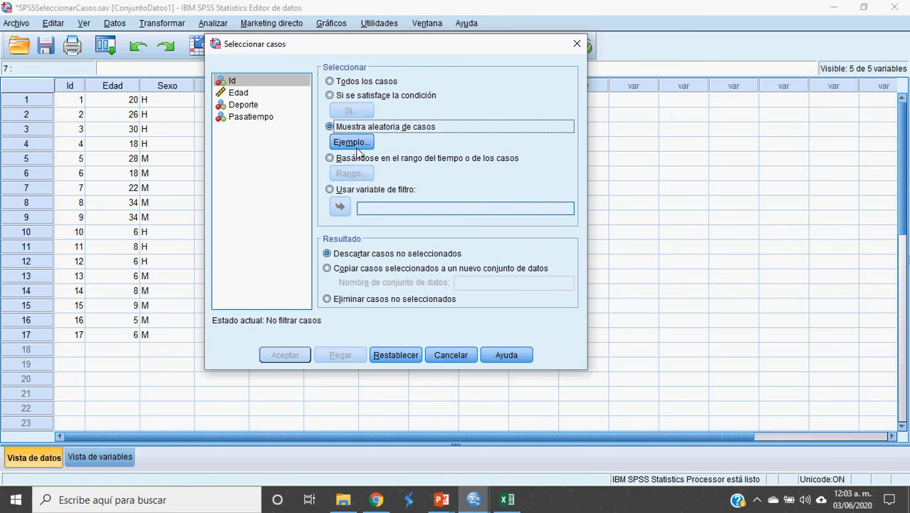
{"action": "left_click", "coordinate": [356, 145]}
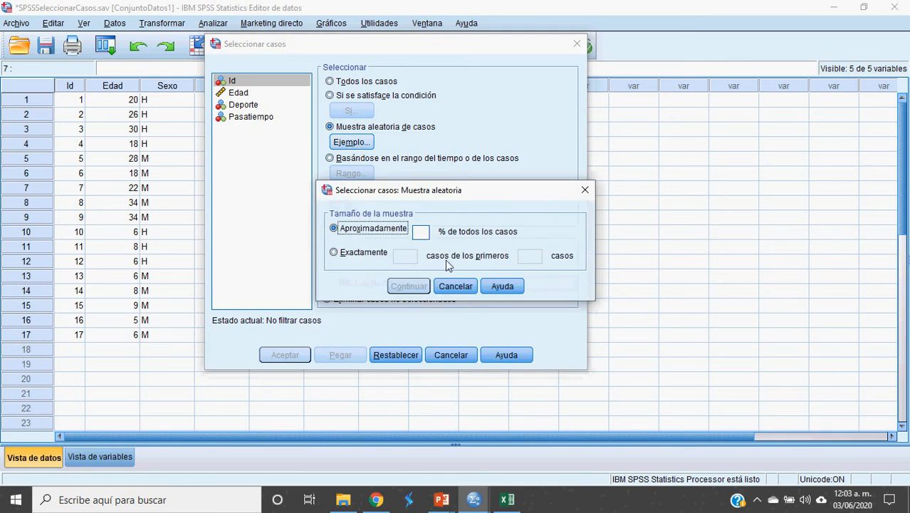
{"action": "left_click", "coordinate": [421, 233]}
{"action": "type", "text": "30"}
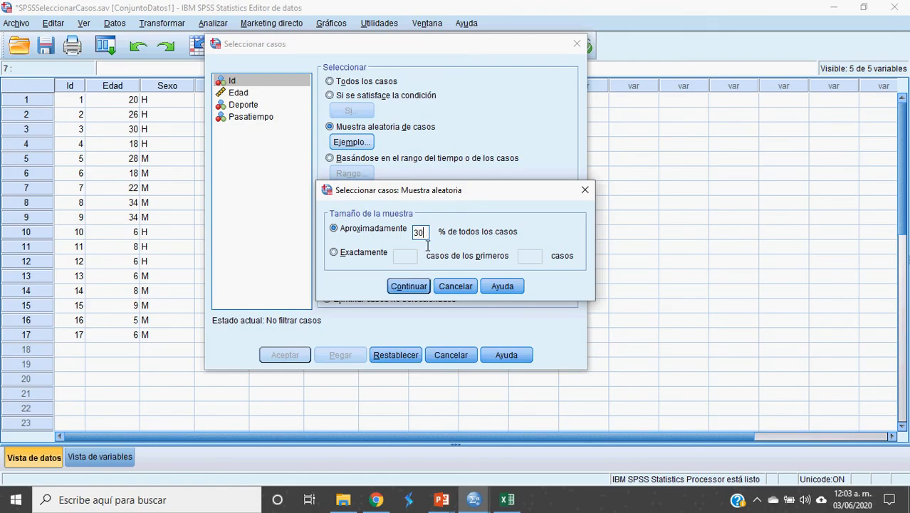
{"action": "left_click", "coordinate": [412, 285]}
{"action": "left_click", "coordinate": [295, 356]}
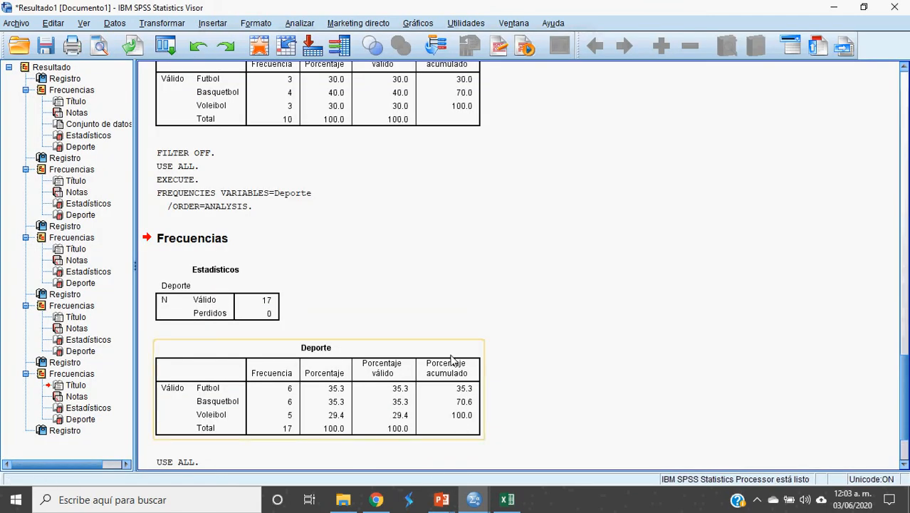
{"action": "key", "text": "alt+Tab"}
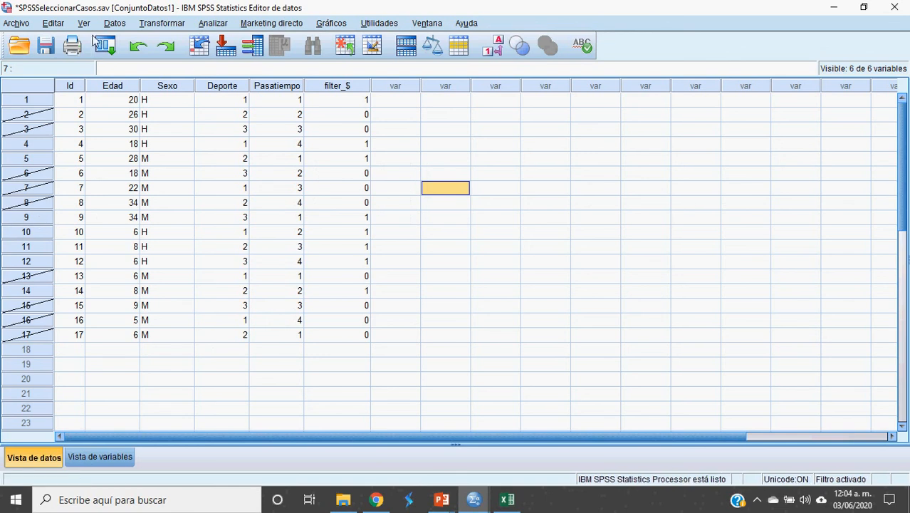
Step: Change Seleccionar casos to a case range from first case 5 to last case 10, and switch back toward the data editor
{"action": "left_click", "coordinate": [124, 23]}
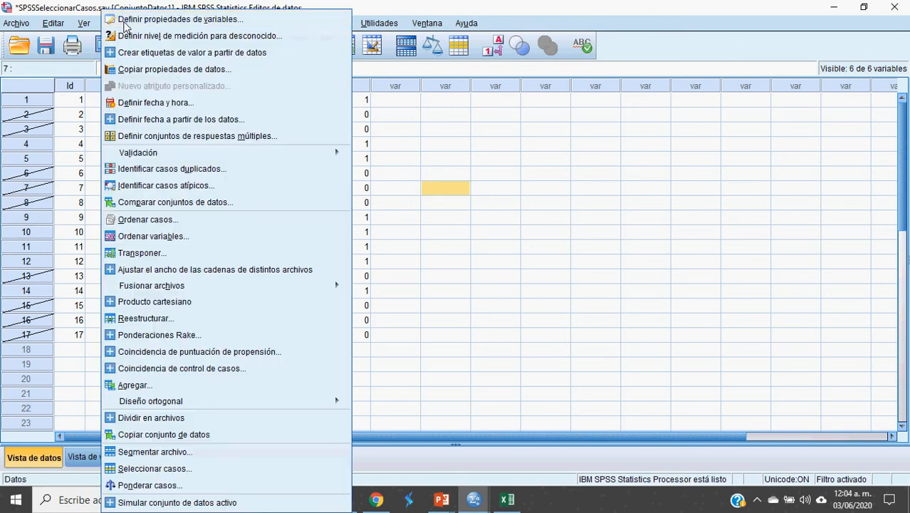
{"action": "left_click", "coordinate": [155, 468]}
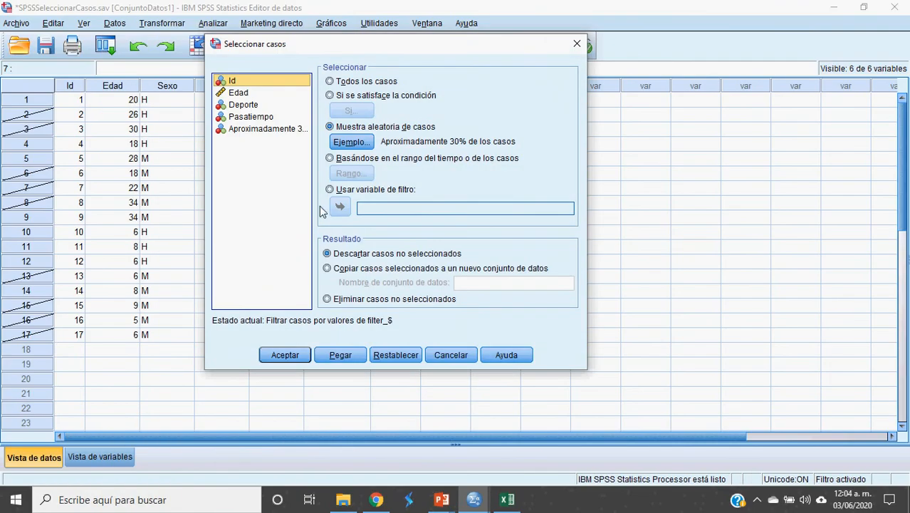
{"action": "left_click", "coordinate": [338, 160]}
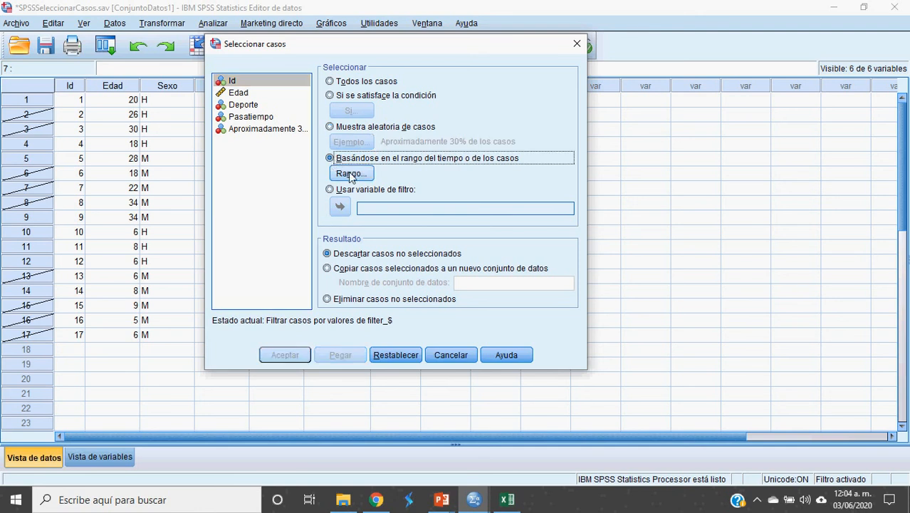
{"action": "left_click", "coordinate": [350, 175]}
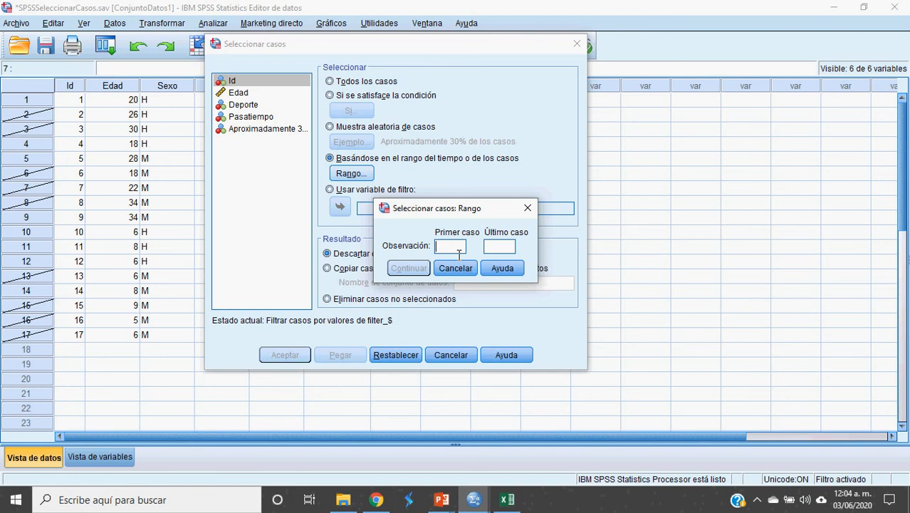
{"action": "type", "text": "5"}
{"action": "left_click", "coordinate": [513, 250]}
{"action": "type", "text": "10"}
{"action": "left_click", "coordinate": [408, 270]}
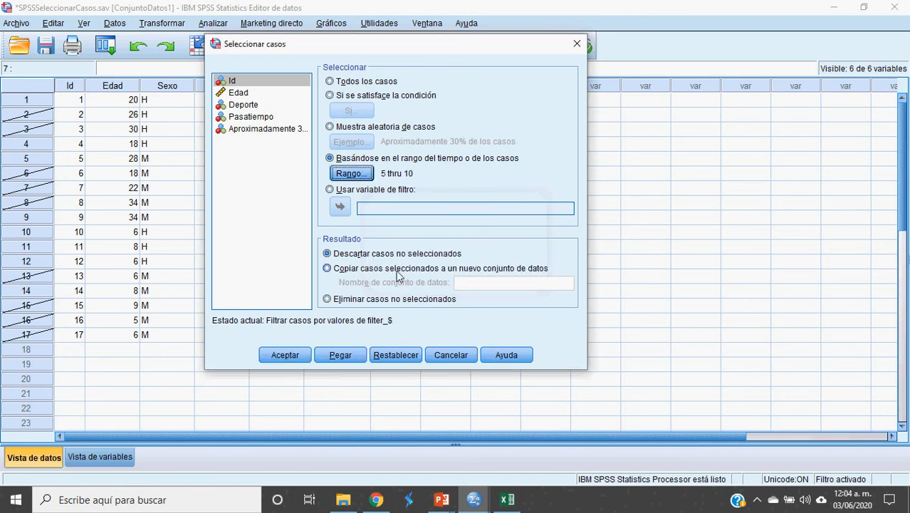
{"action": "left_click", "coordinate": [285, 354]}
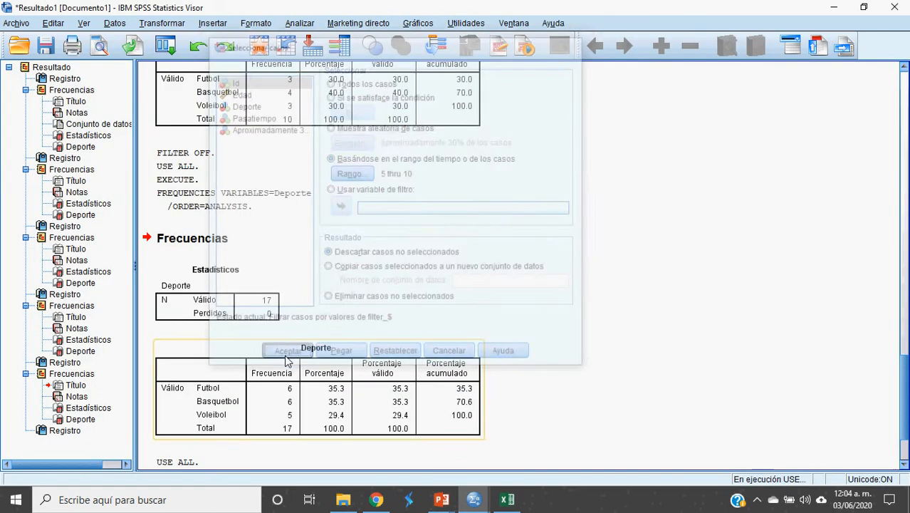
{"action": "key", "text": "alt+Tab"}
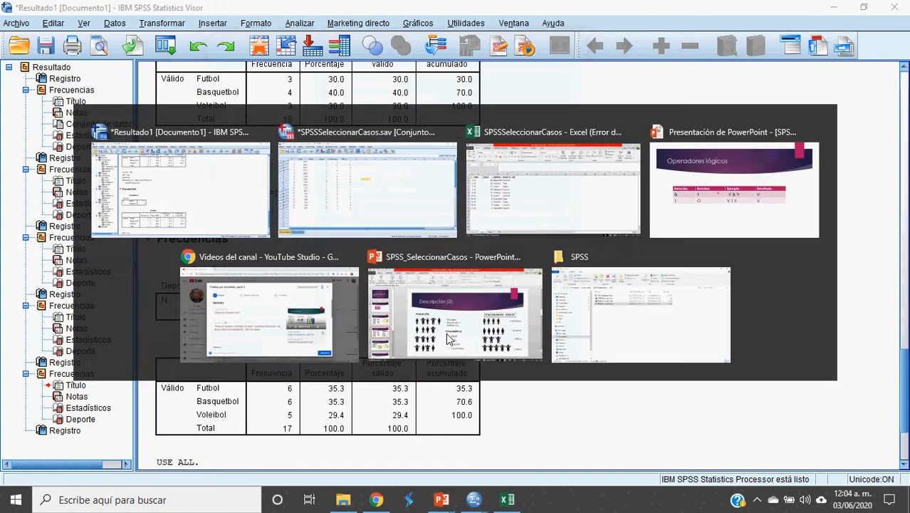